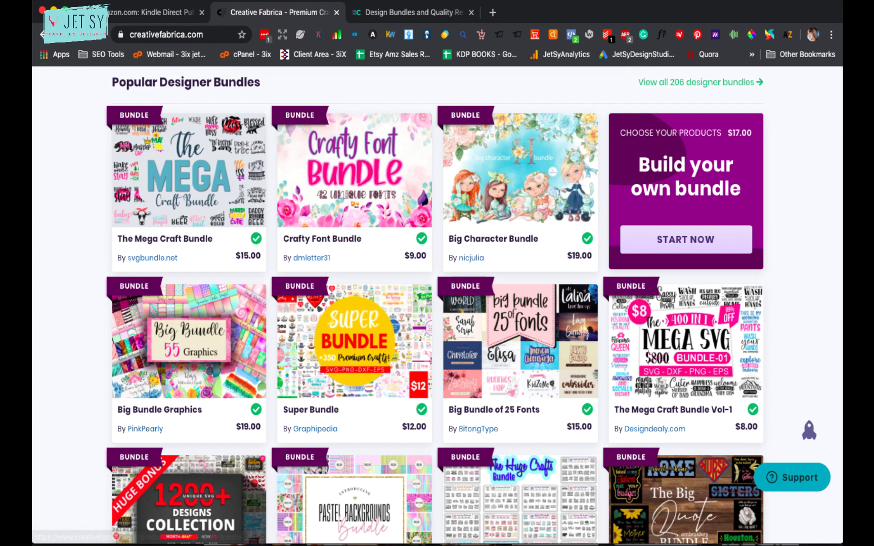
Compare the Design Bundles and Creative Fabrica bundle pages, then open Finder from the Dock.
left_click(376, 19)
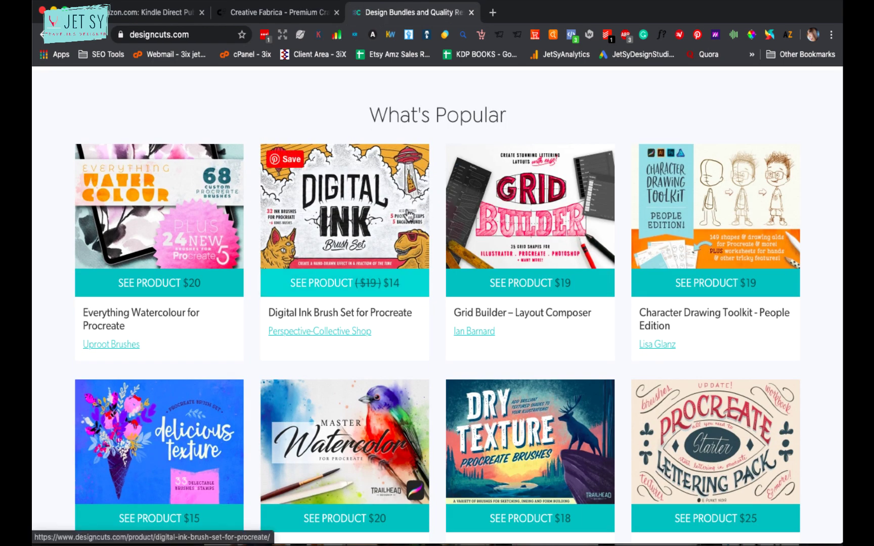
left_click(292, 19)
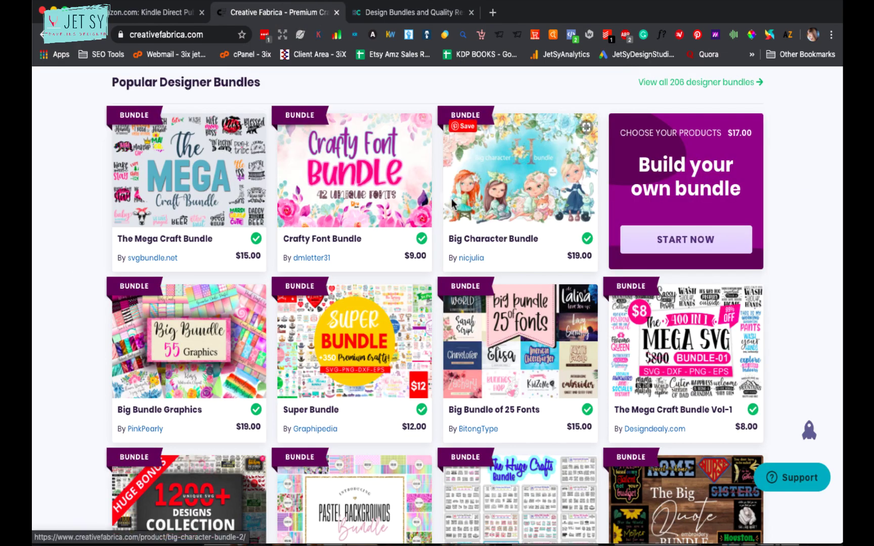
scroll(405, 204, "down", 6)
scroll(372, 205, "up", 3)
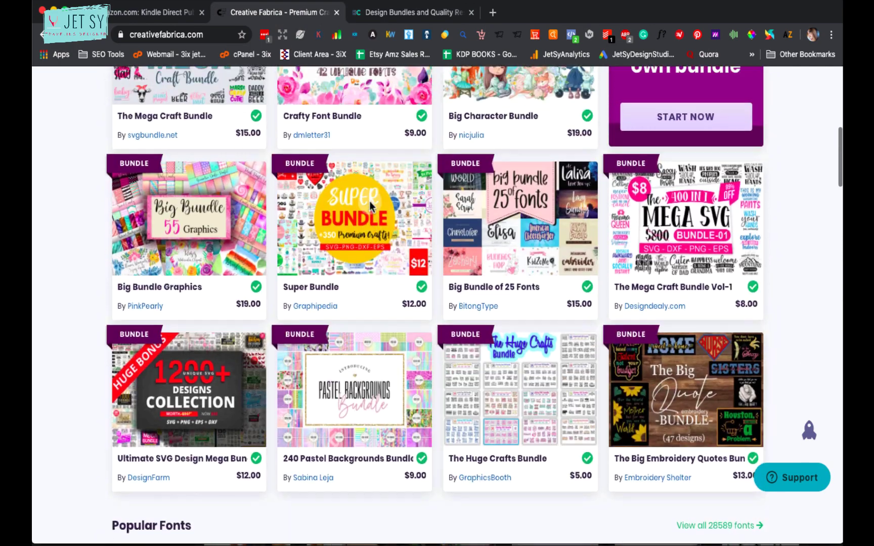
scroll(372, 205, "up", 3)
left_click(184, 521)
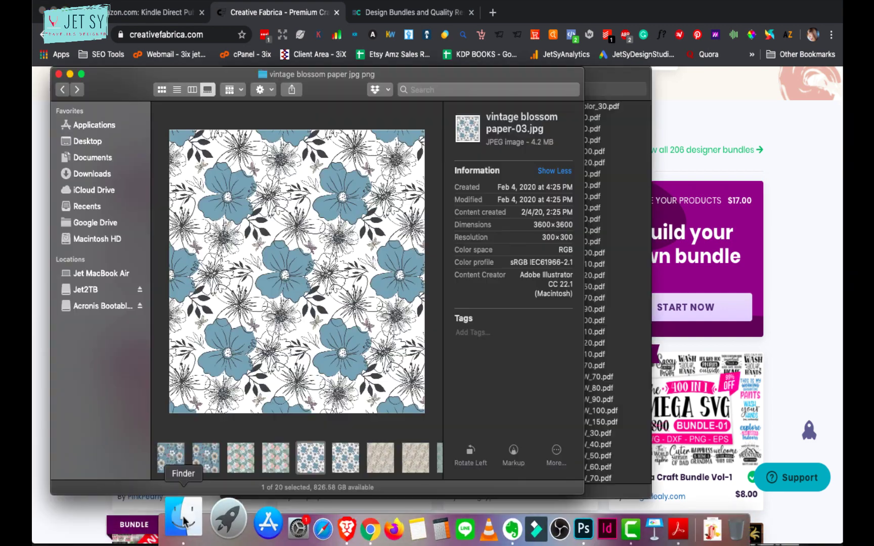
Open the green vintage blossom paper-02.jpg from Finder in Adobe Photoshop 2020.
left_click(385, 462)
left_click(253, 463)
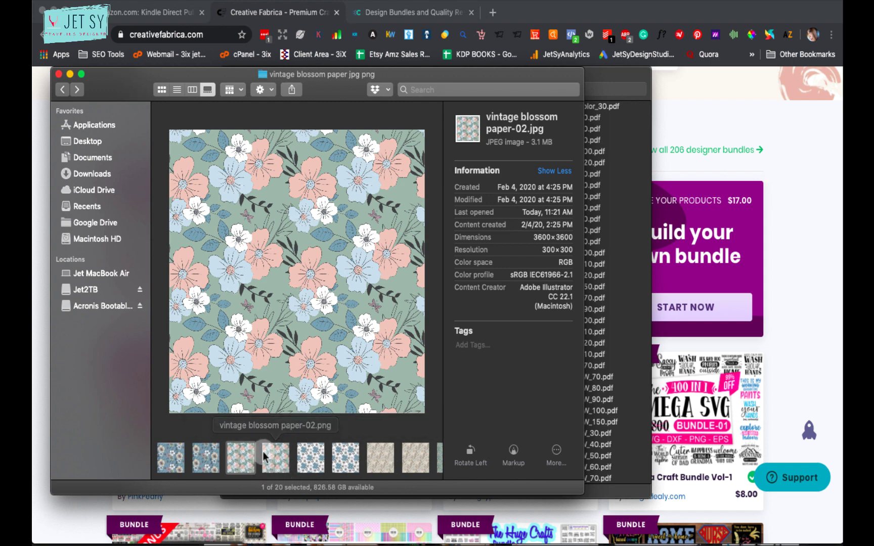
right_click(239, 460)
mouse_move(357, 257)
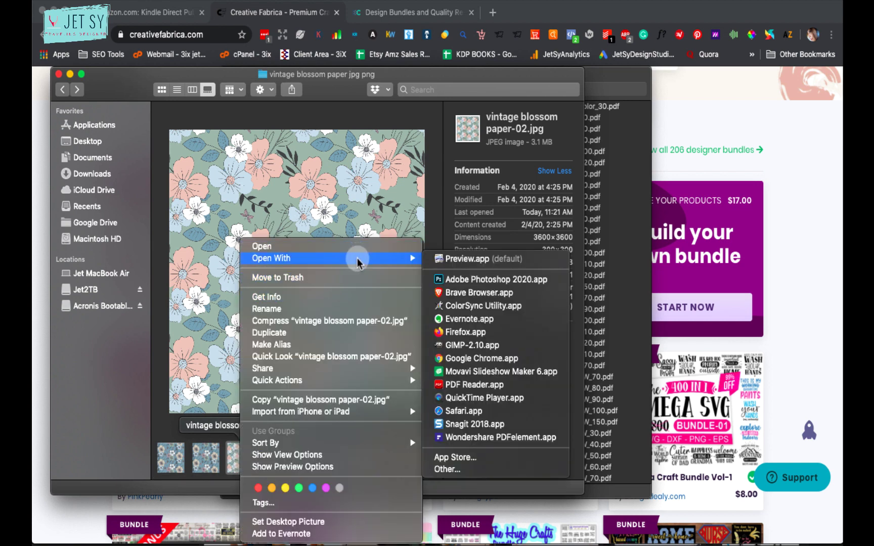
left_click(505, 278)
Define the vintage blossom image as a pattern named GREENVINTAGE.
left_click(162, 6)
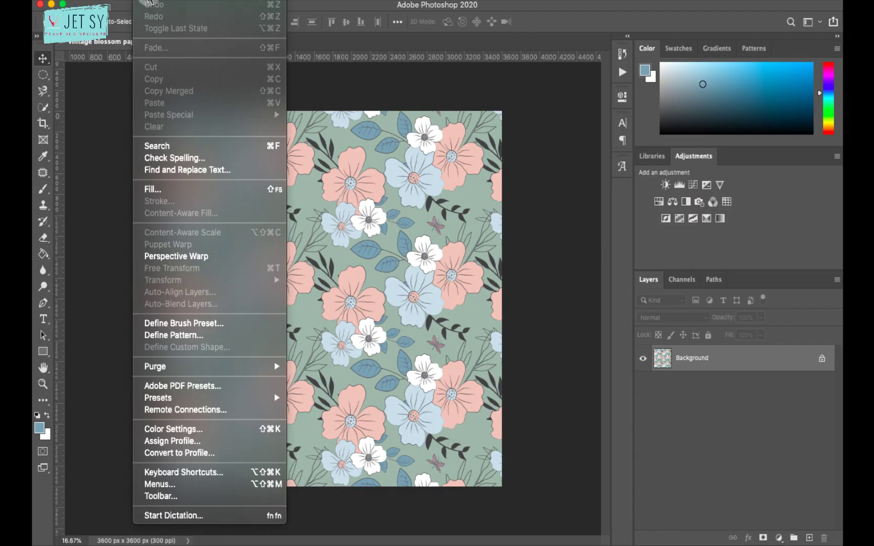
left_click(195, 336)
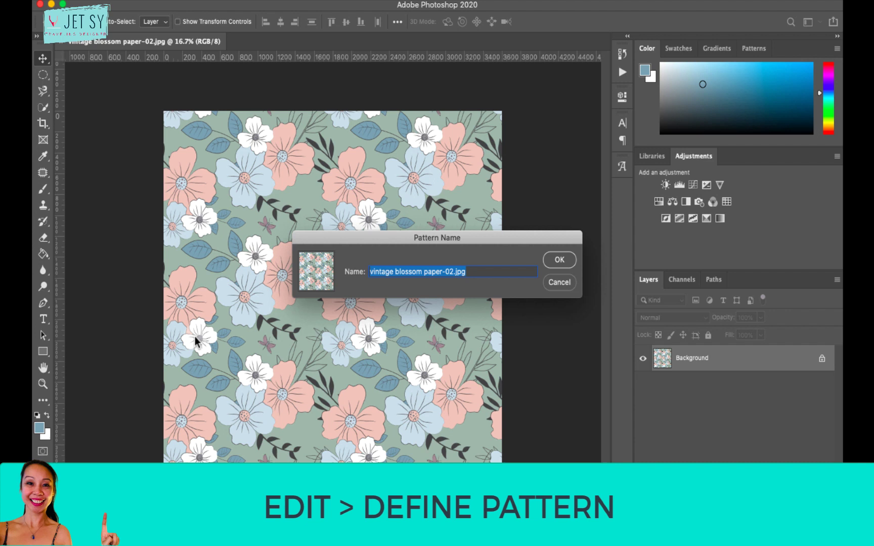
type("GREENVINTAGE")
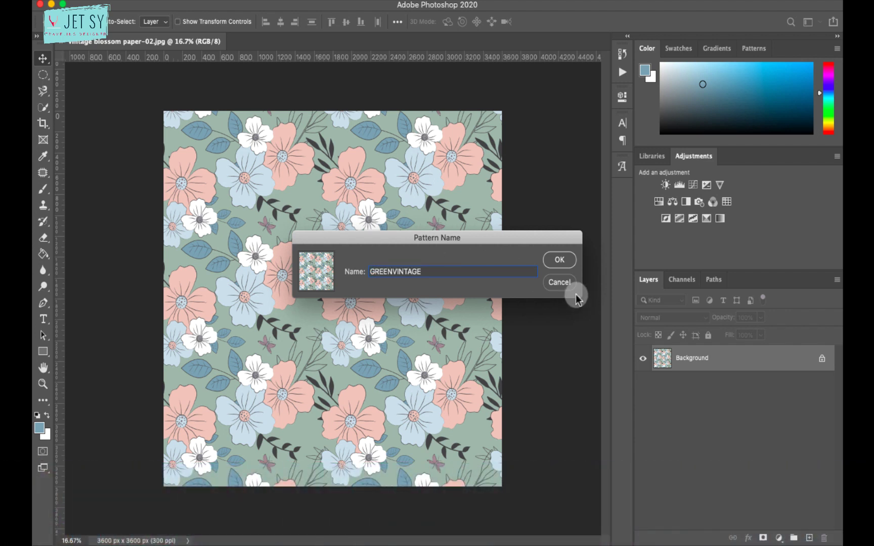
left_click(555, 261)
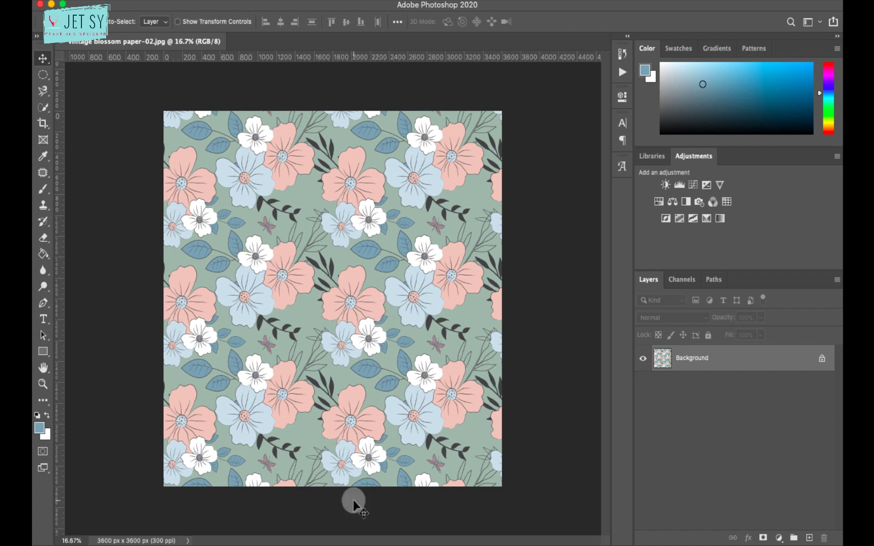
Download the KDP cover template for a 5 x 8 in, 80-page, white-paper paperback.
left_click(347, 528)
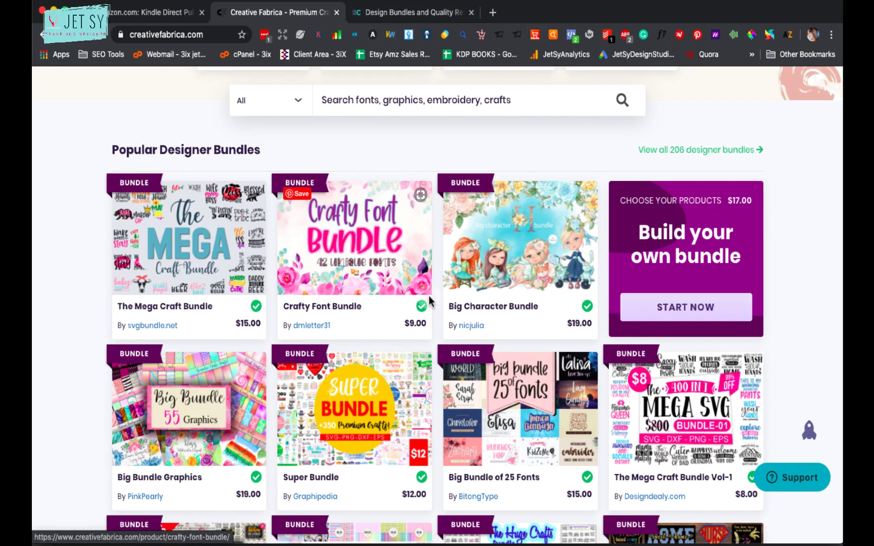
left_click(175, 18)
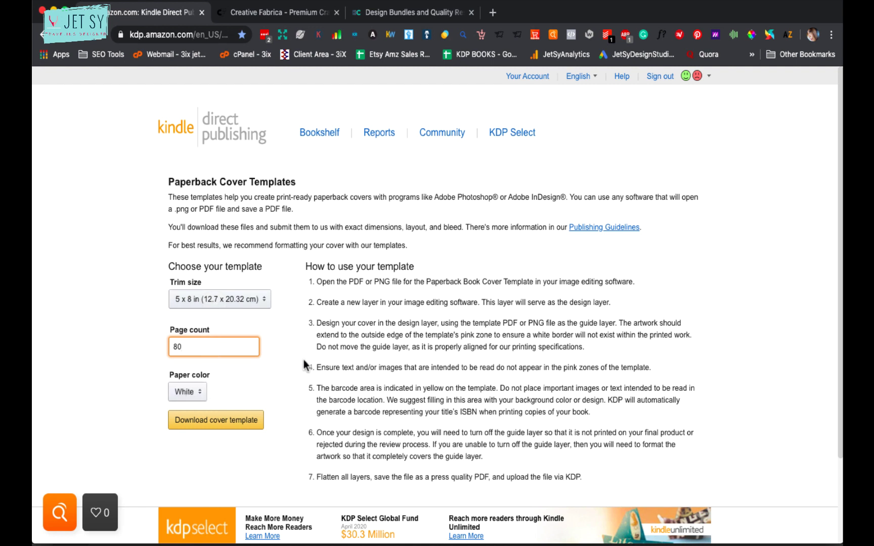
left_click(227, 429)
Open 5x8_BW_80.pdf from Finder with Adobe Photoshop 2020.
mouse_move(223, 538)
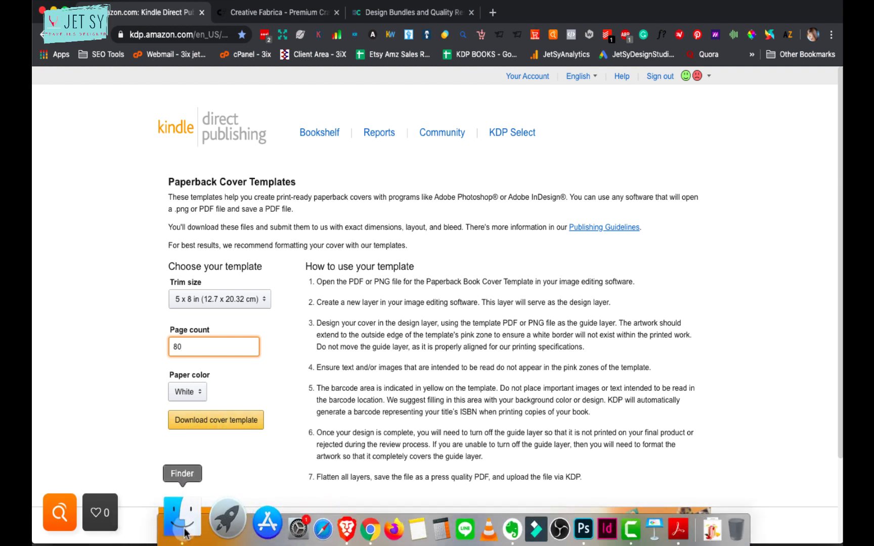
left_click(182, 526)
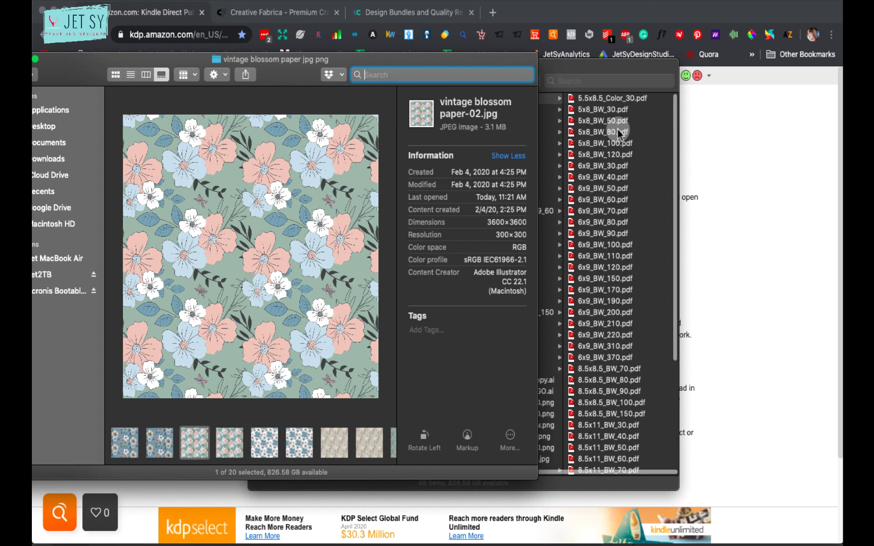
right_click(617, 130)
mouse_move(657, 147)
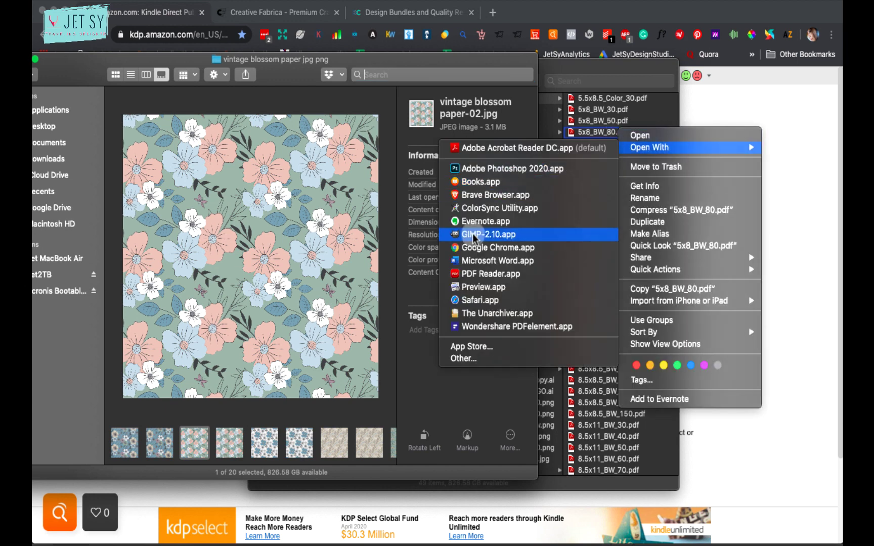
left_click(512, 169)
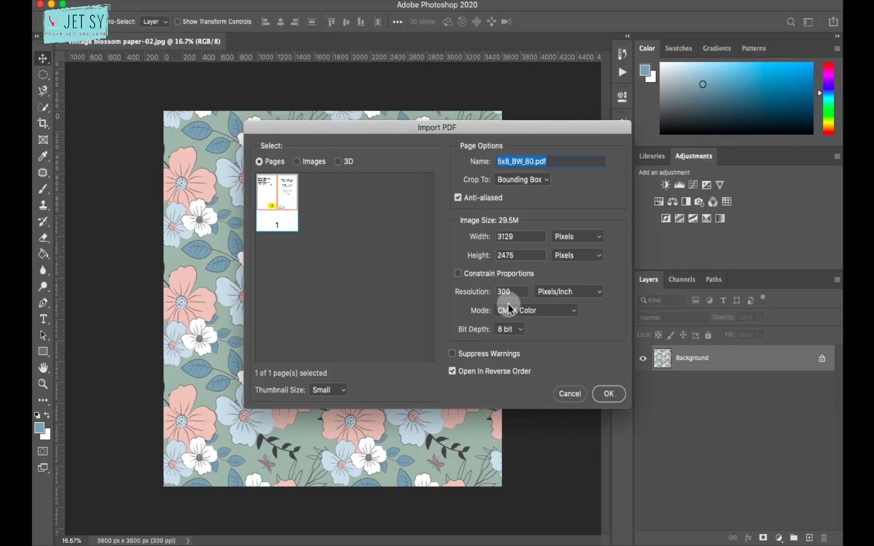
Import the template PDF in CMYK Color as a 3129 x 2475 px document.
left_click(548, 310)
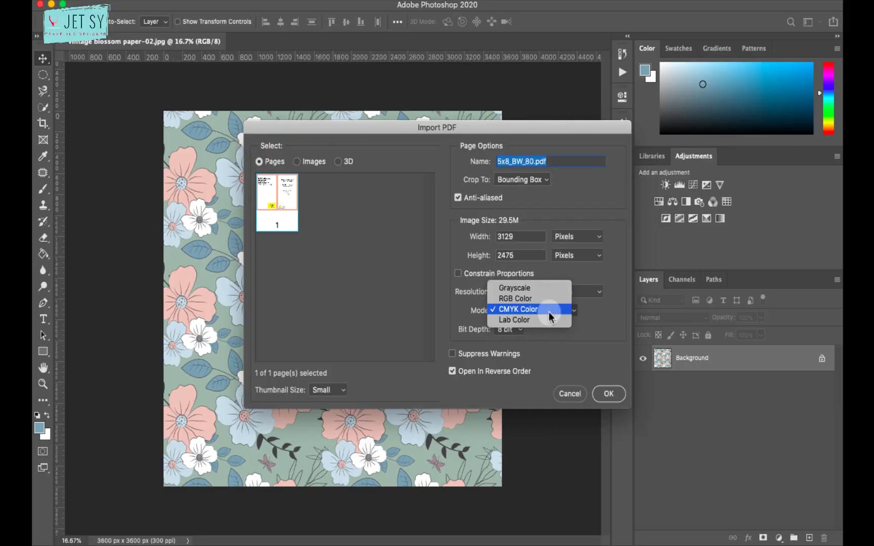
left_click(587, 316)
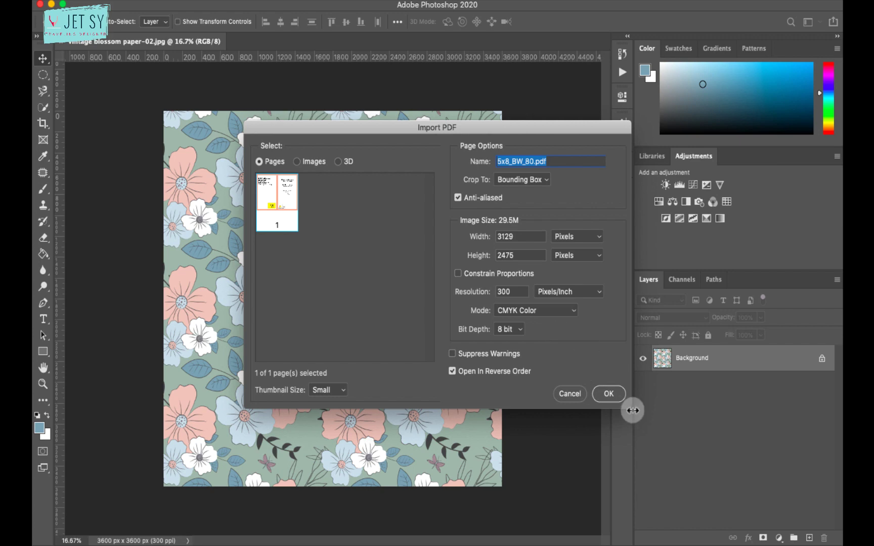
left_click(615, 400)
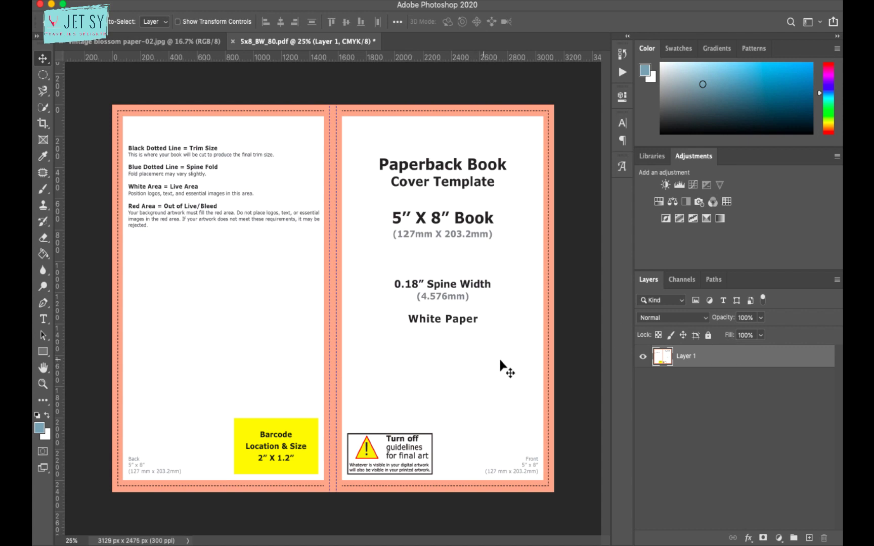
Lower Layer 1's opacity to 60%.
left_click(732, 385)
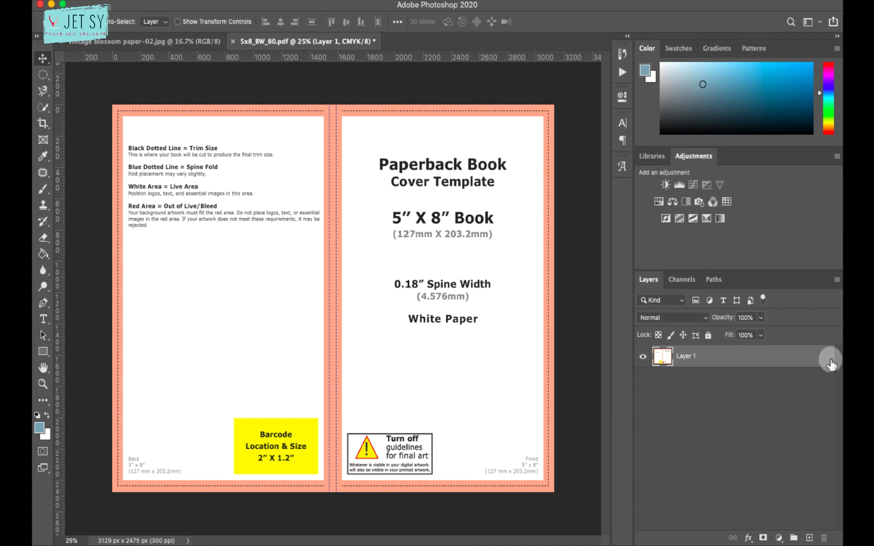
left_click(761, 318)
left_click_drag(751, 335, 738, 337)
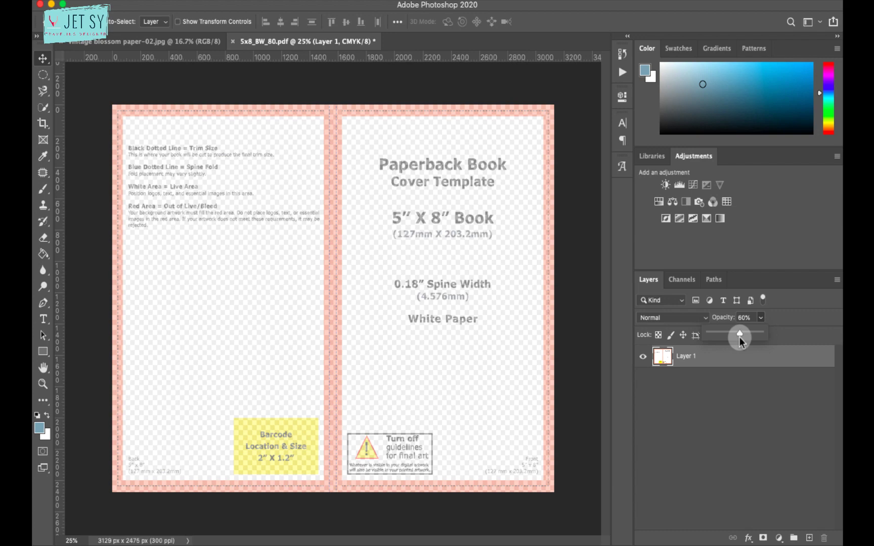
left_click(787, 406)
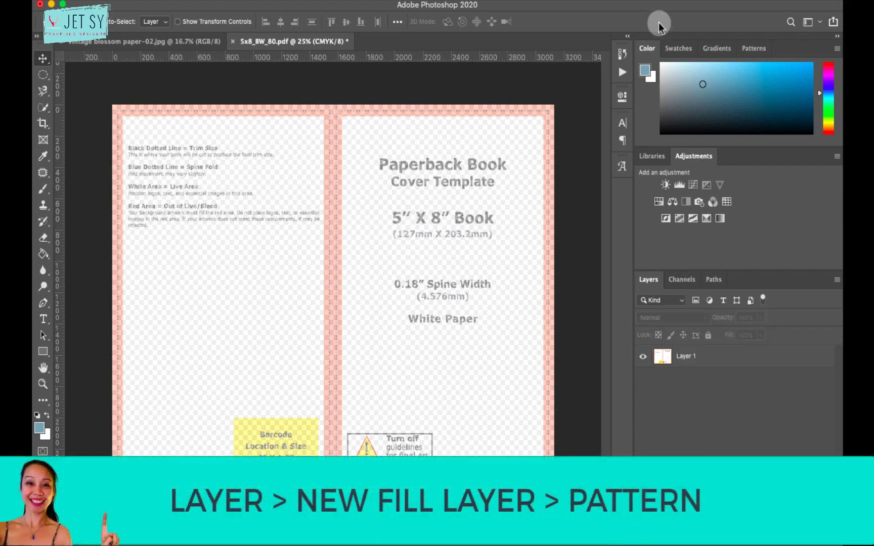
Add a Pattern Fill 1 layer using the green blossom pattern at 100% scale.
left_click(200, 0)
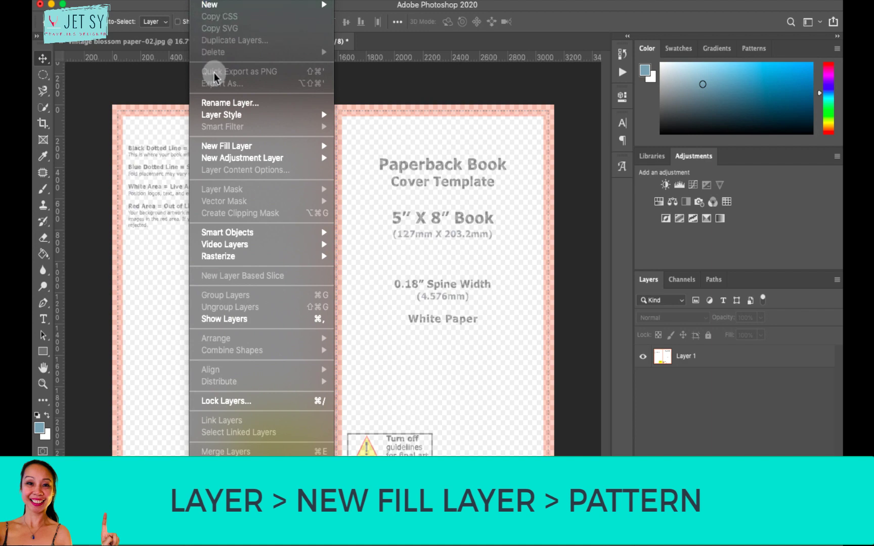
mouse_move(258, 147)
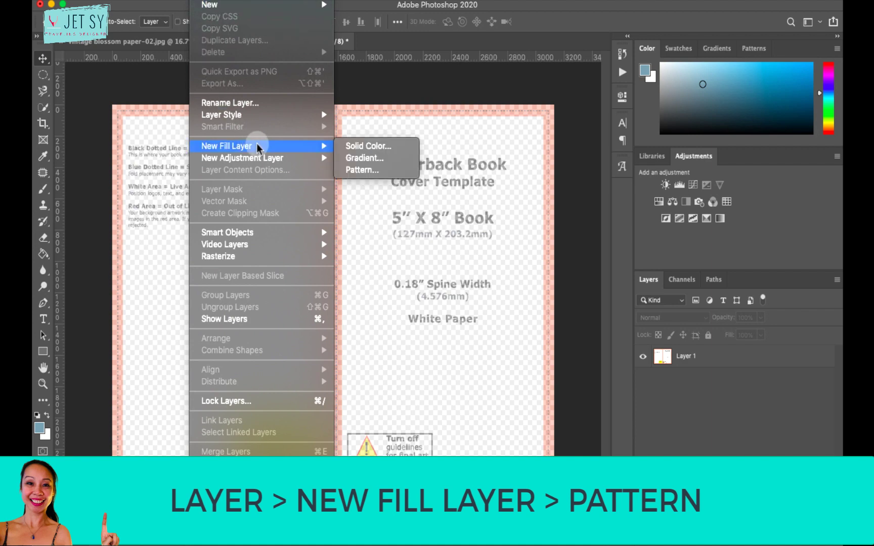
left_click(368, 171)
left_click(535, 247)
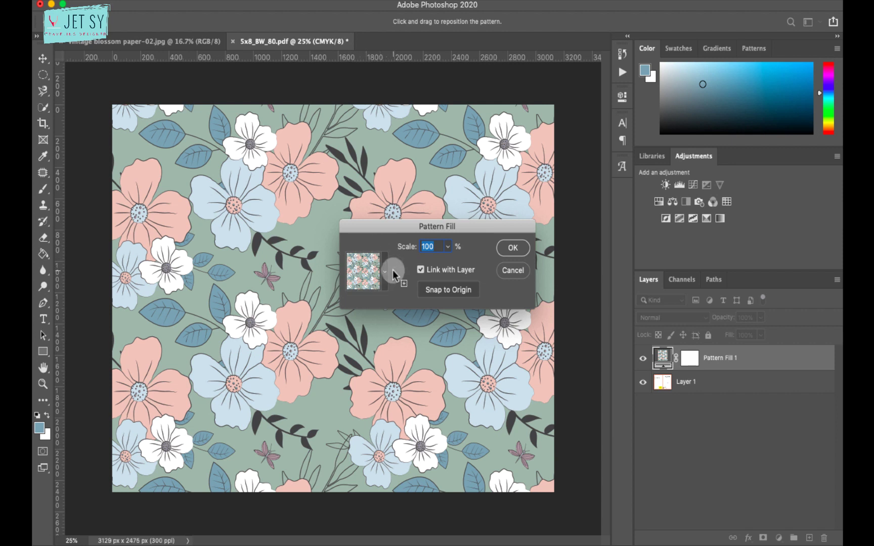
left_click(513, 248)
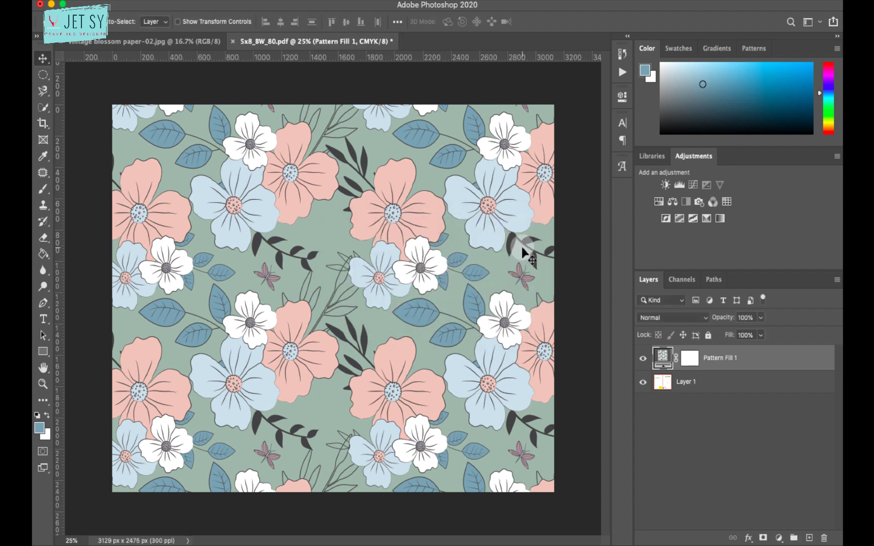
Move the template layer above Pattern Fill 1 and toggle its visibility to compare.
left_click(714, 382)
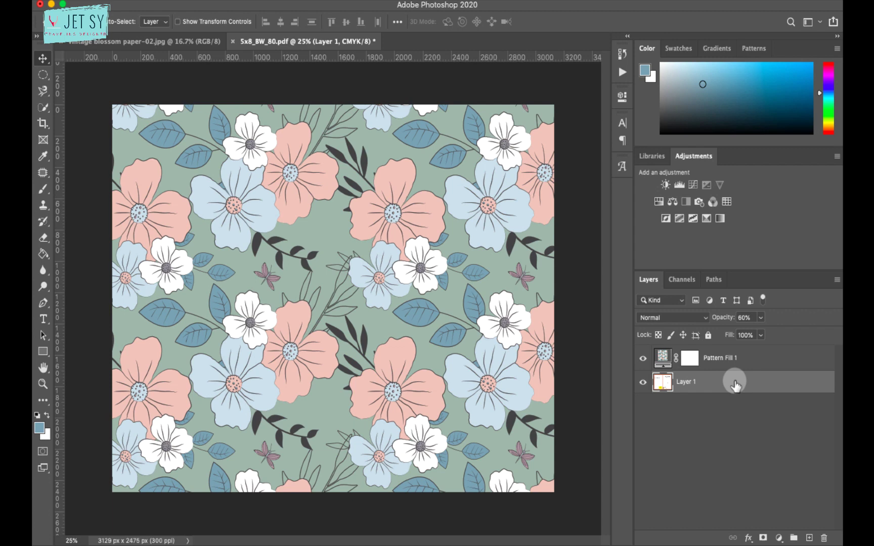
left_click_drag(734, 384, 733, 355)
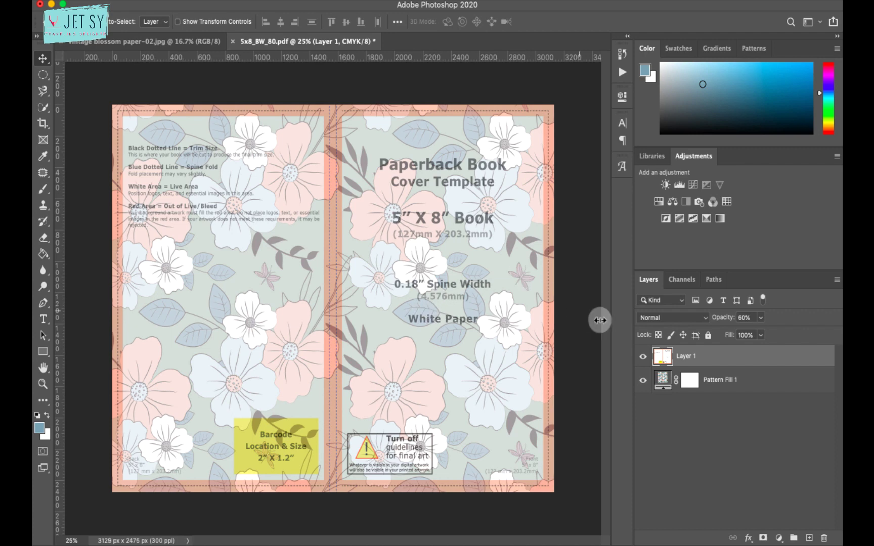
left_click(644, 357)
left_click(645, 357)
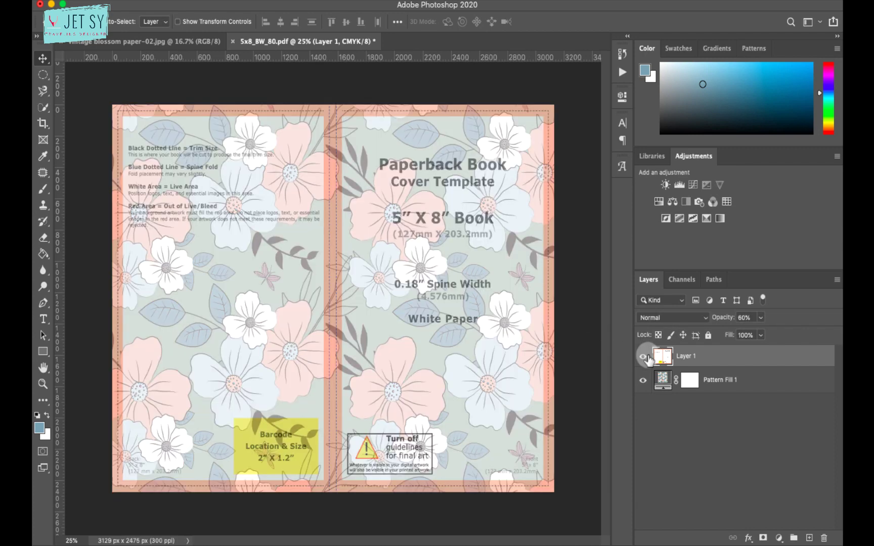
left_click(643, 356)
left_click(643, 356)
Draw a tall Rectangle 1 strip down the spine and bring up its Properties.
left_click(43, 351)
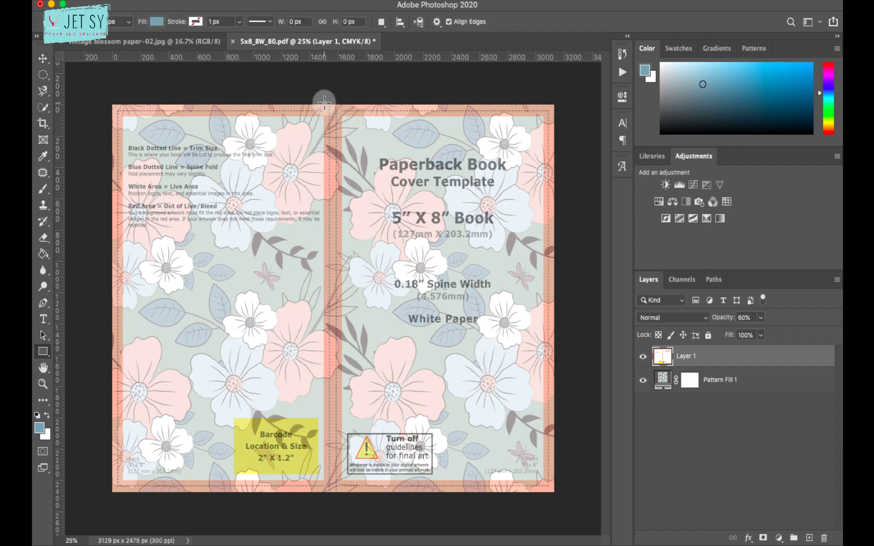
left_click_drag(325, 103, 342, 499)
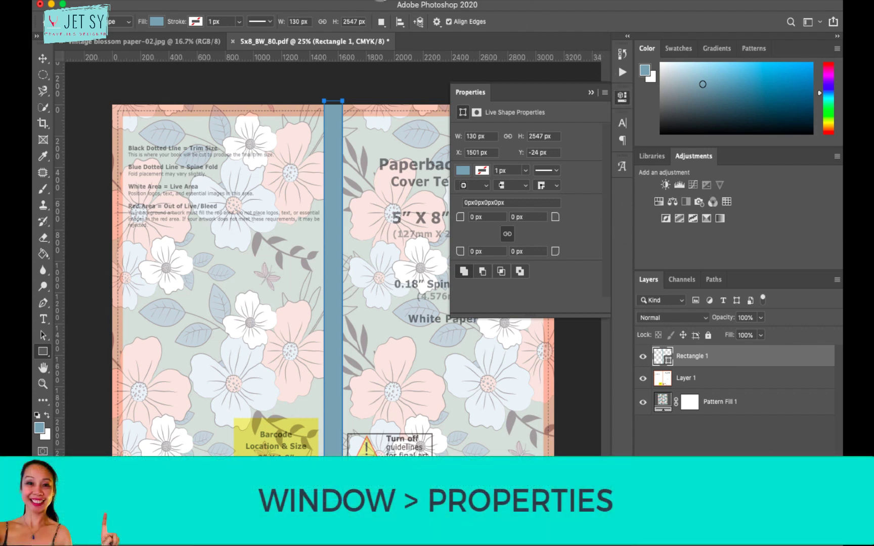
left_click(374, 0)
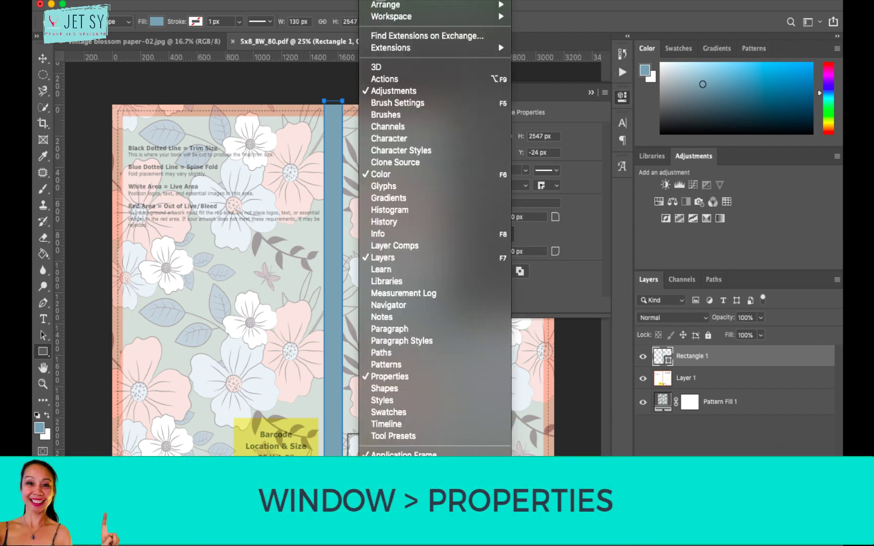
left_click(410, 376)
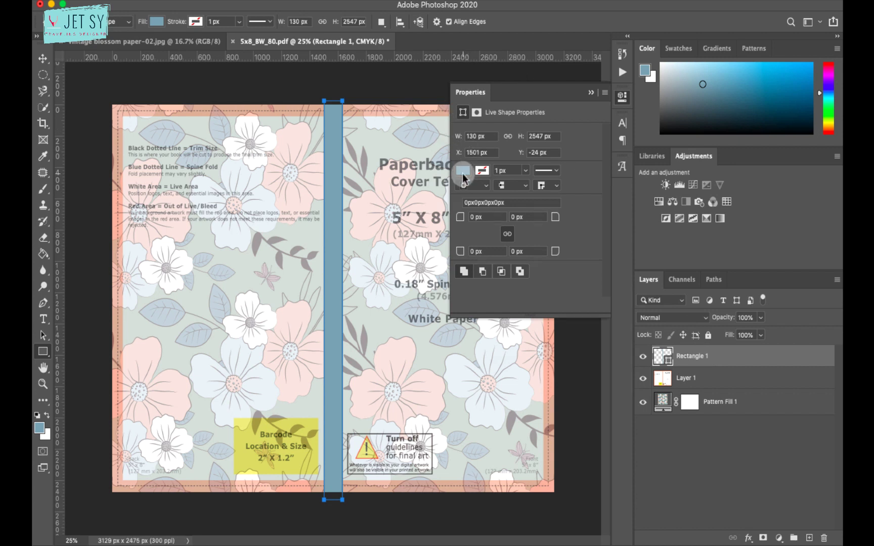
left_click(463, 172)
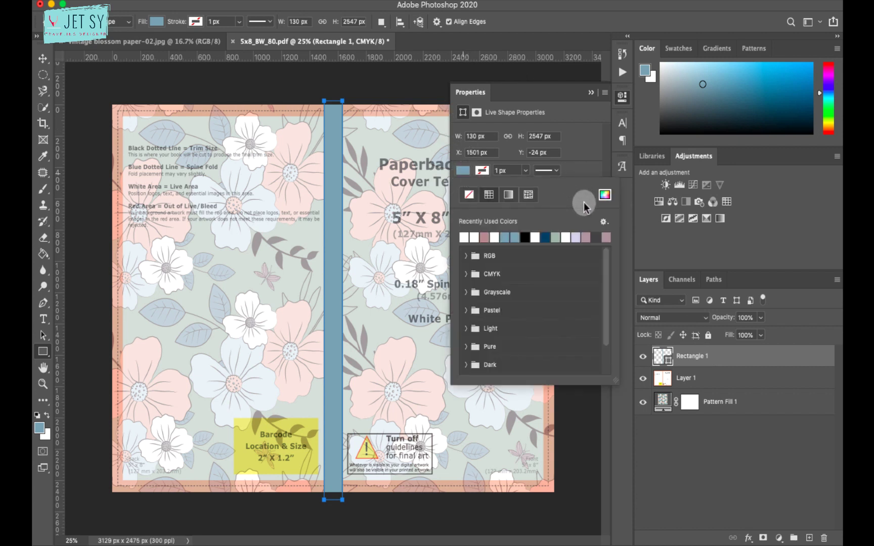
Move the template layer above the spine rectangle and hide it.
left_click(591, 93)
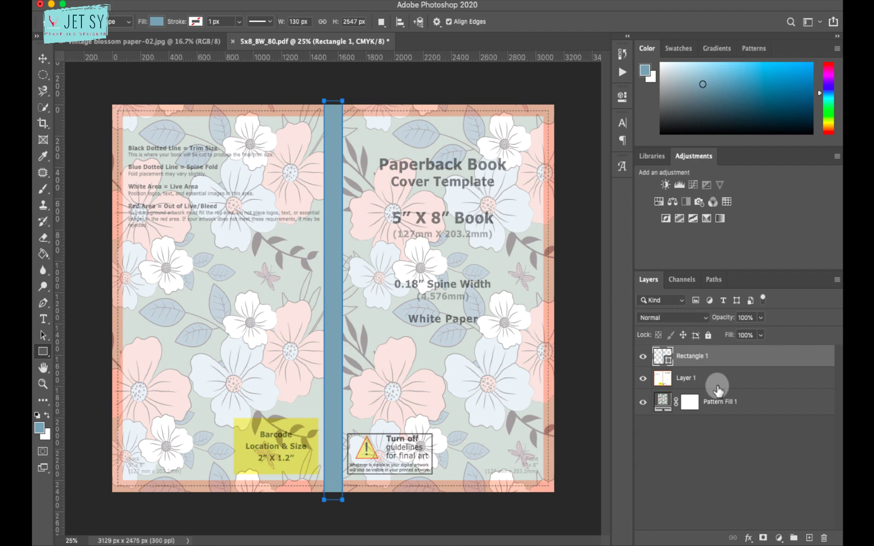
left_click_drag(717, 385, 721, 354)
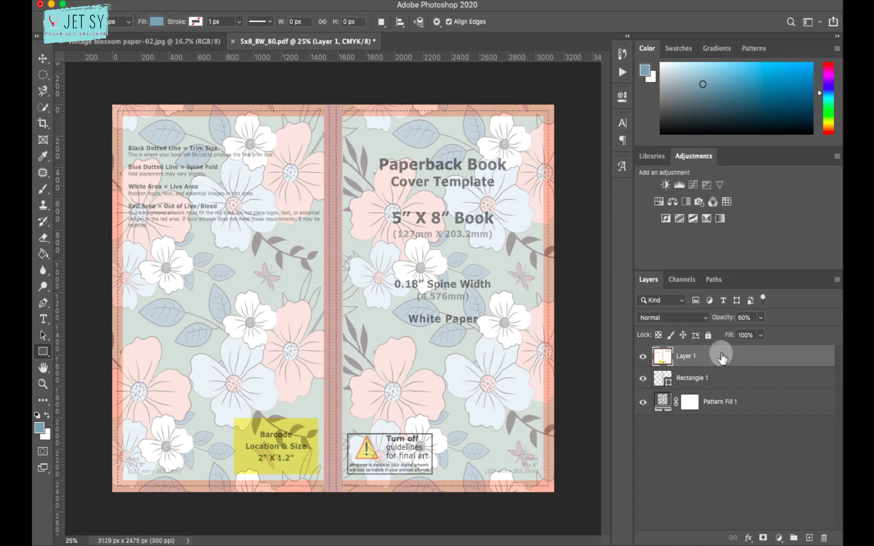
left_click(643, 356)
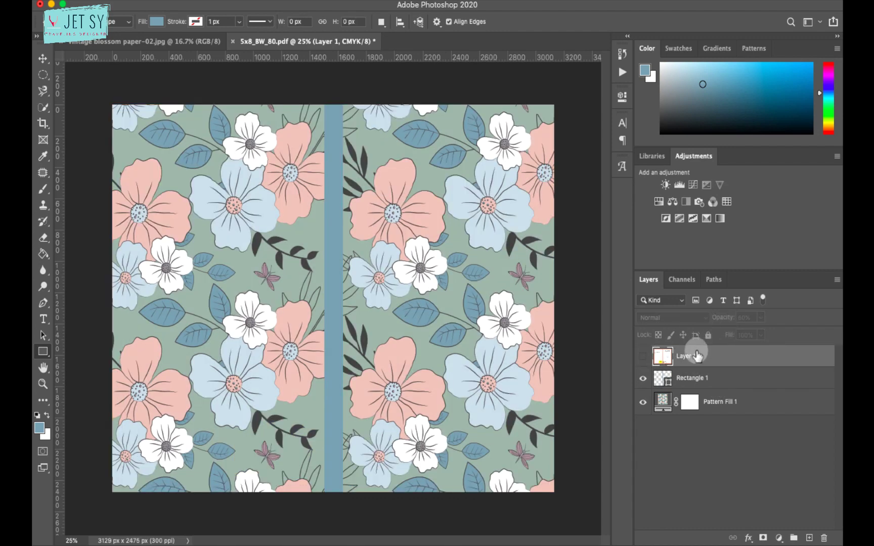
Fill the spine strip with pink sampled from a flower petal.
left_click(723, 379)
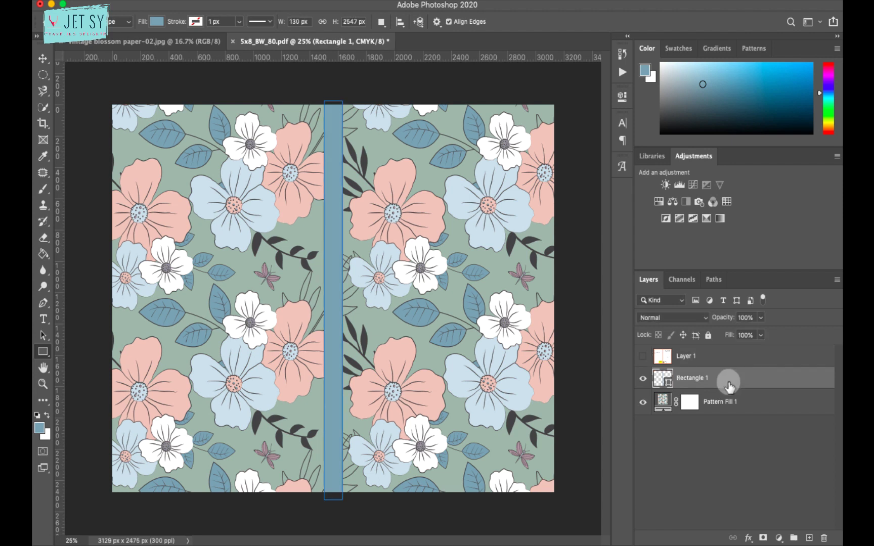
left_click(622, 97)
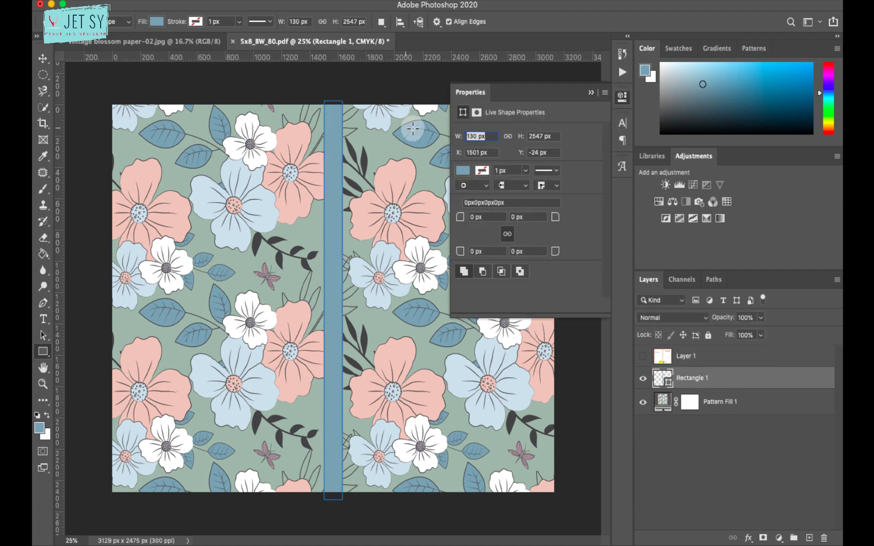
left_click(463, 170)
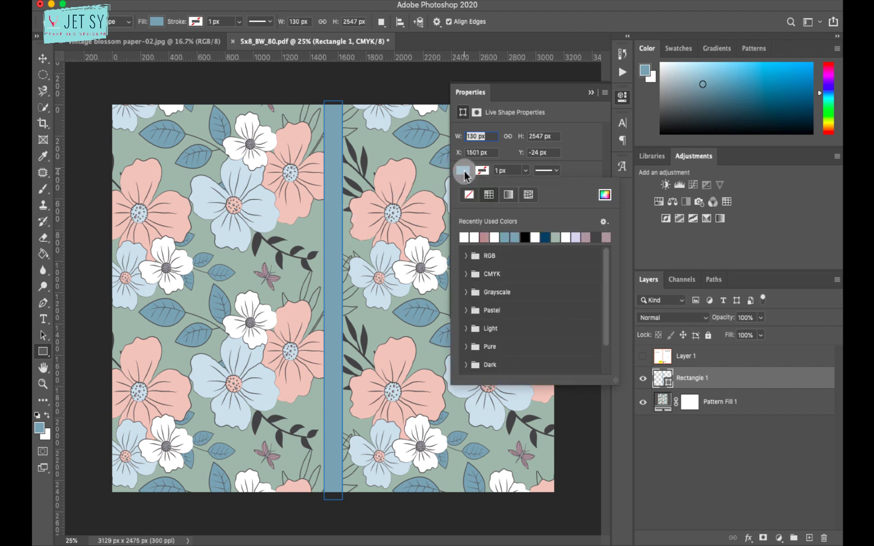
left_click(606, 197)
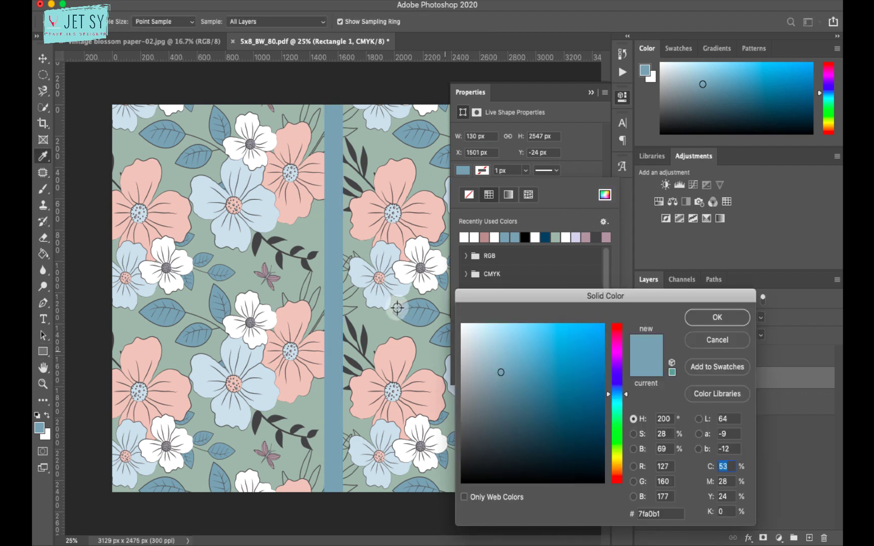
left_click(385, 323)
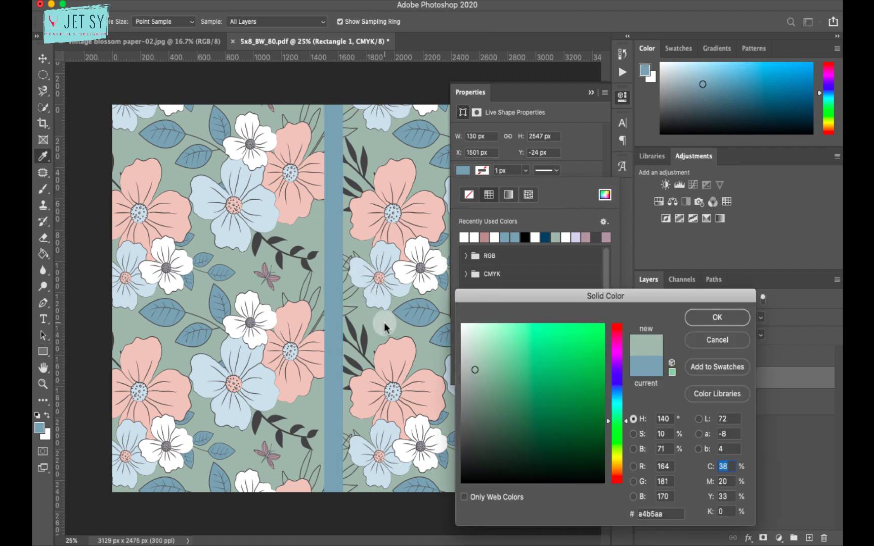
left_click(401, 357)
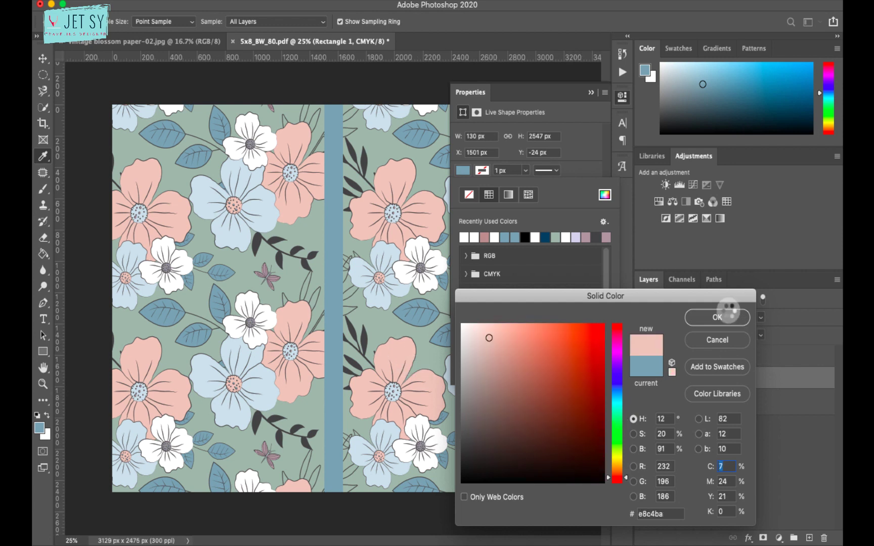
left_click(728, 311)
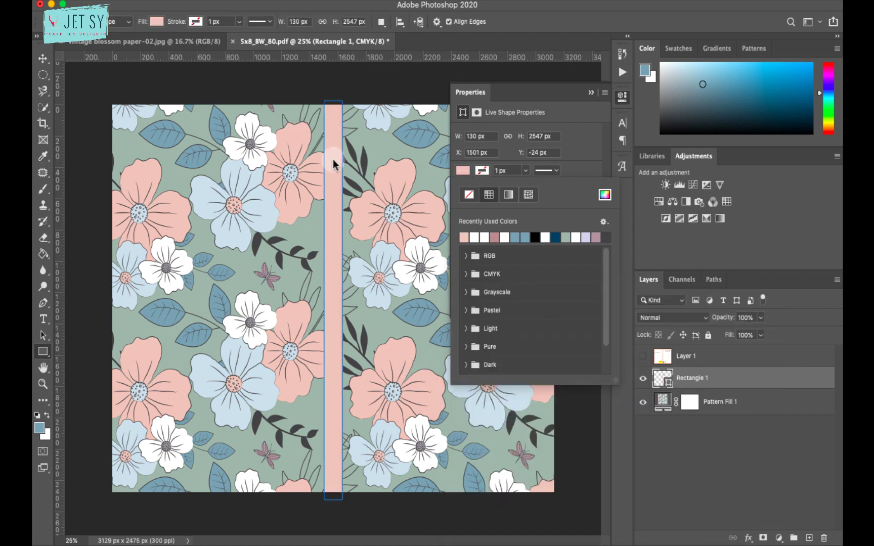
left_click(591, 92)
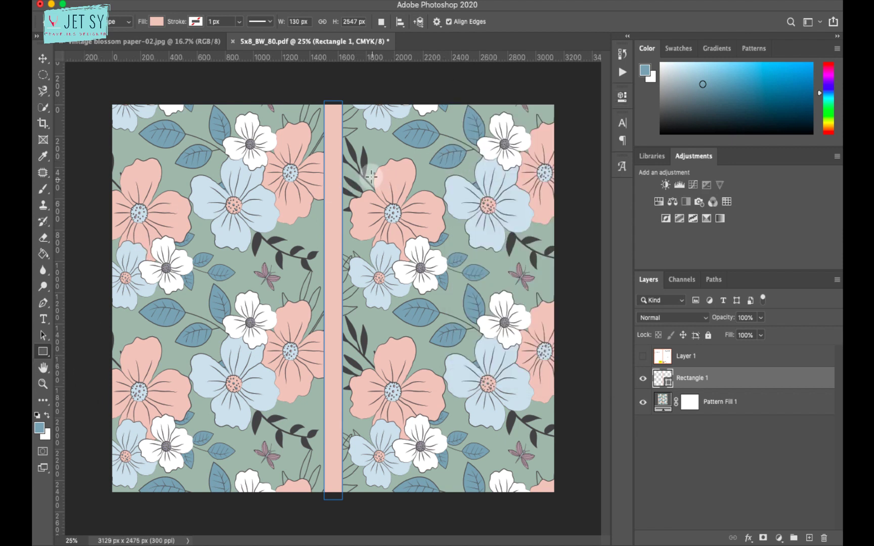
Draw a pink 1115 x 552 px box on the upper front cover with a white 5 px outline.
mouse_move(365, 171)
left_mouse_down()
mouse_move(467, 256)
mouse_move(524, 258)
left_mouse_up()
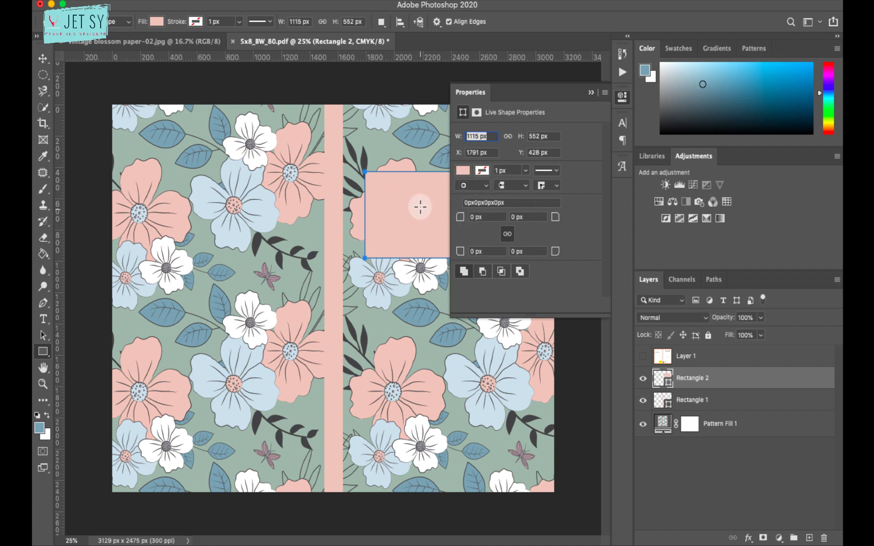
left_click(482, 170)
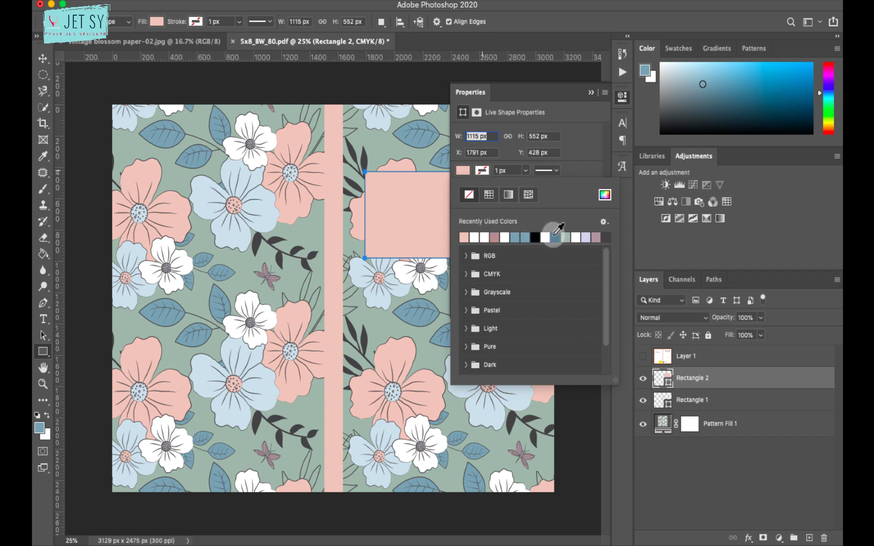
left_click(544, 237)
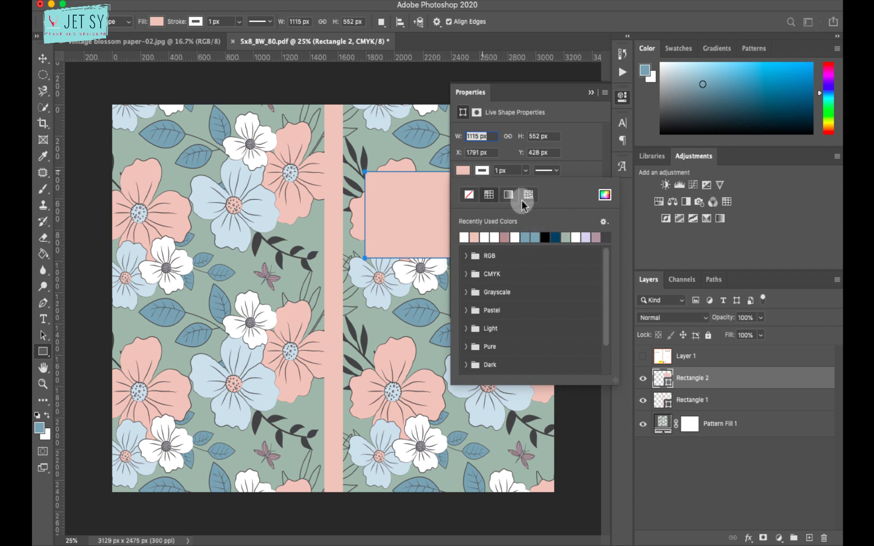
left_click(511, 172)
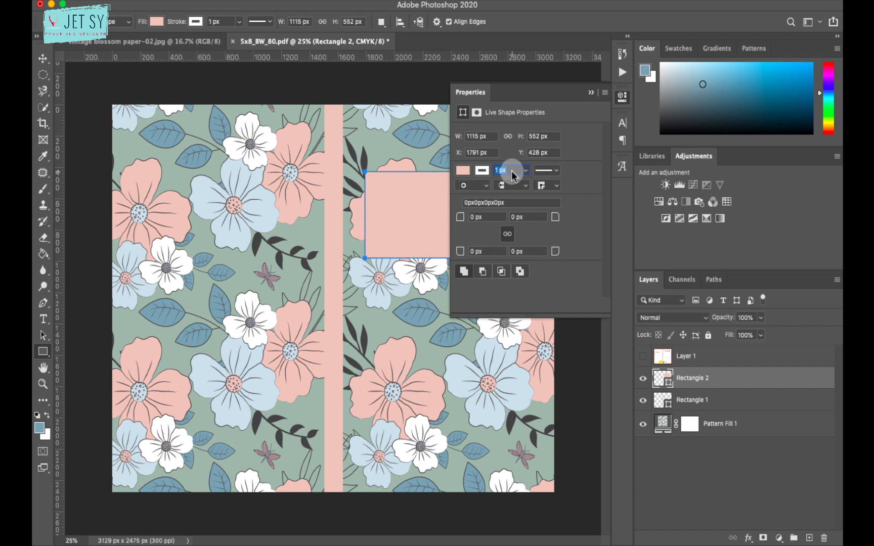
type("5")
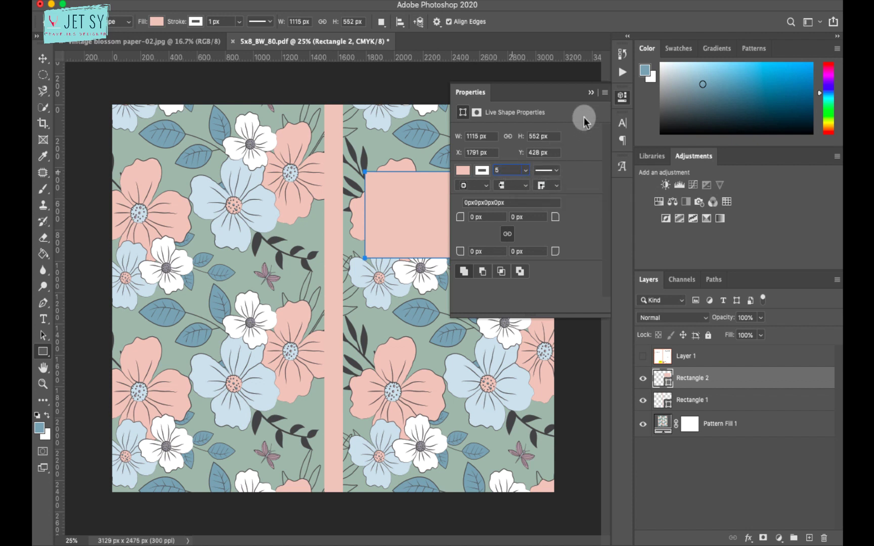
left_click(591, 95)
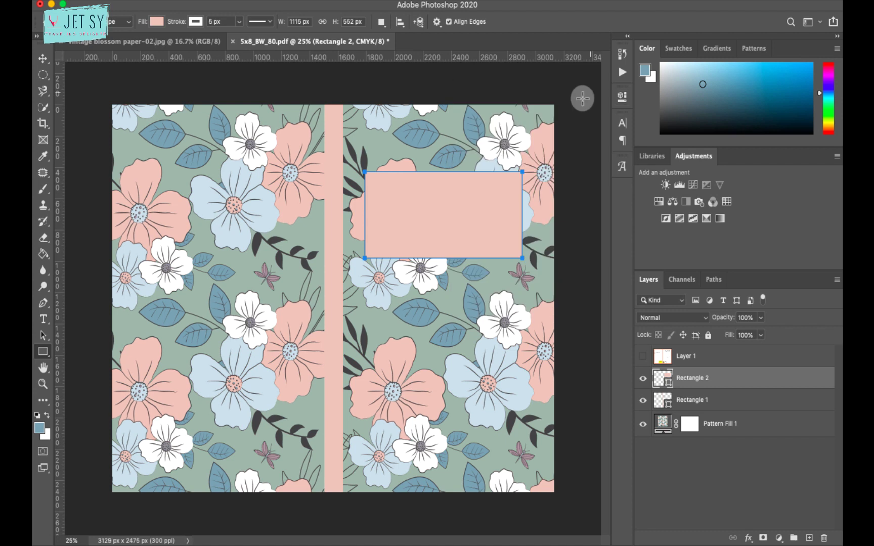
left_click(43, 59)
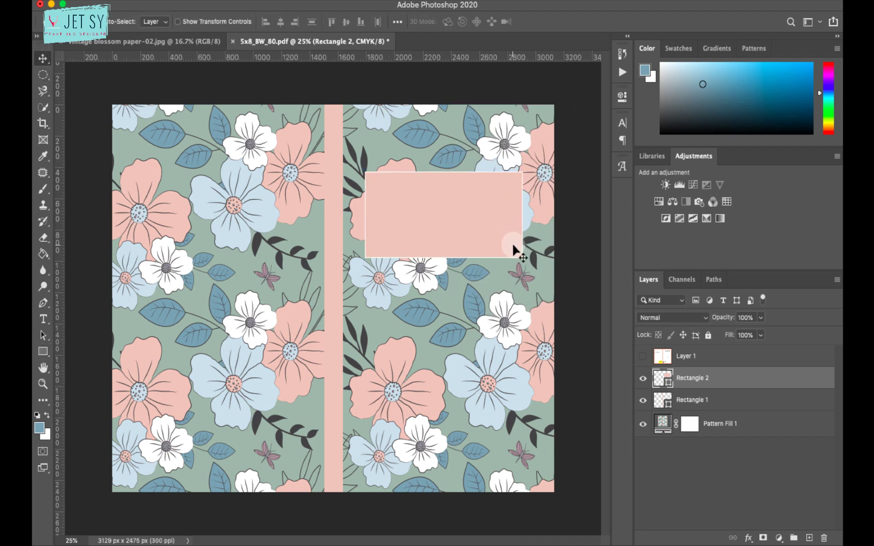
left_click(43, 351)
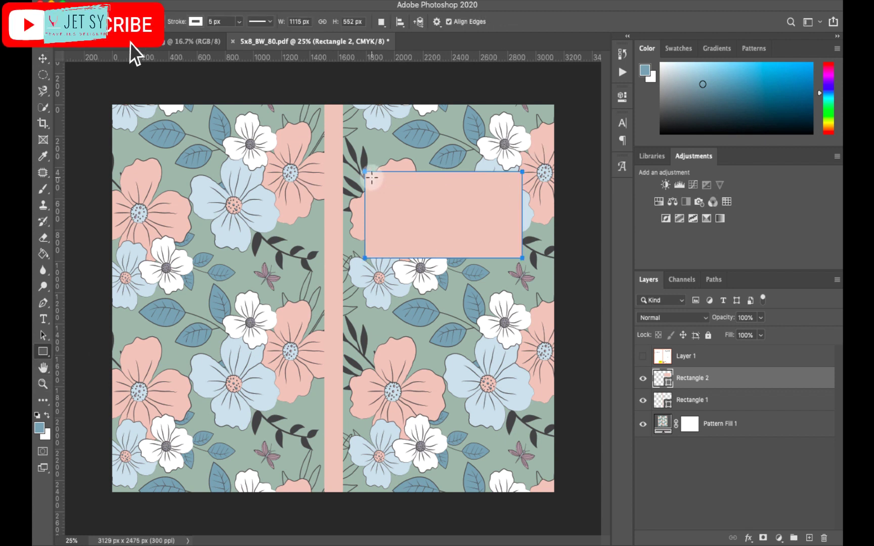
Draw an unfilled rectangle and scale it to a 1010 x 477 px frame inside the pink box.
left_click_drag(371, 178, 515, 251)
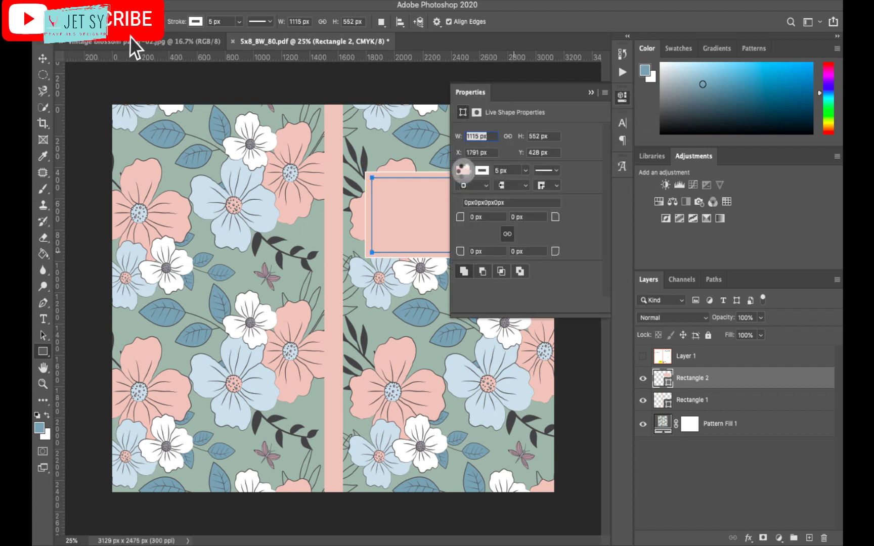
left_click(463, 170)
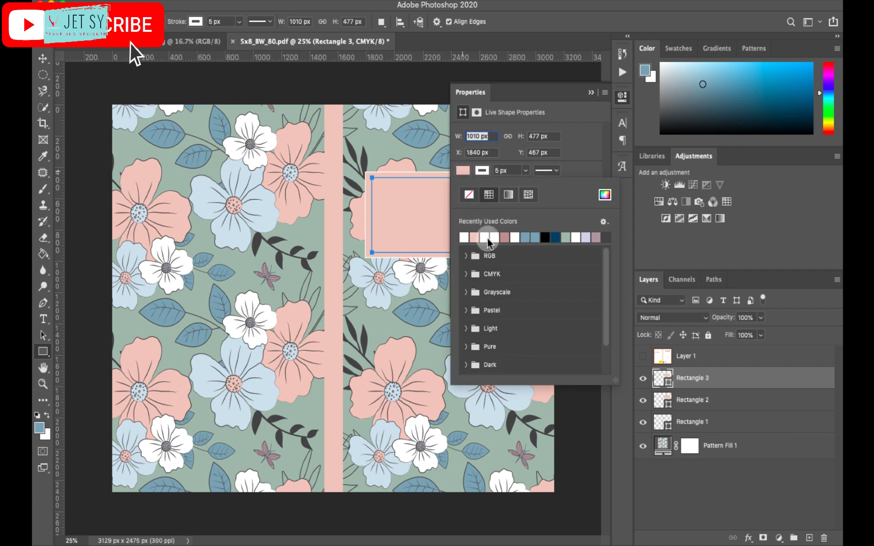
left_click(469, 195)
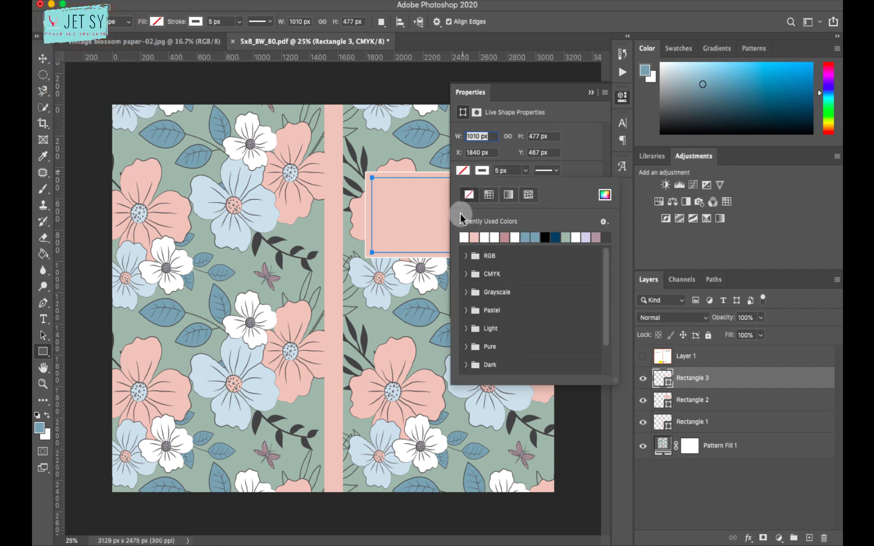
left_click(485, 170)
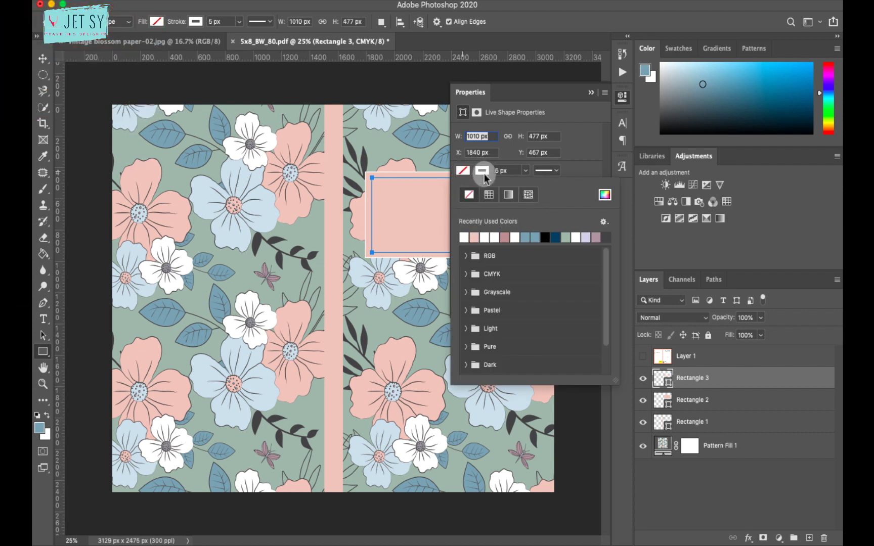
key("ctrl+t")
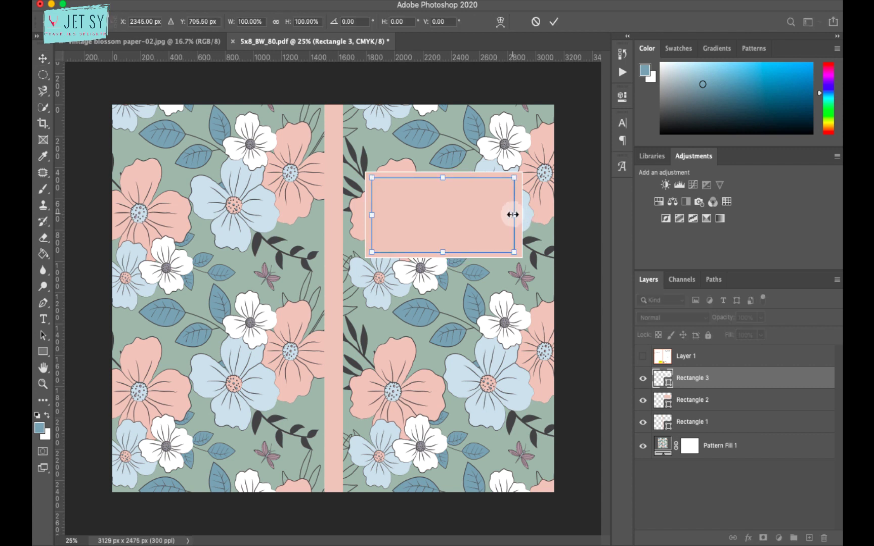
key("Return")
left_click(501, 414)
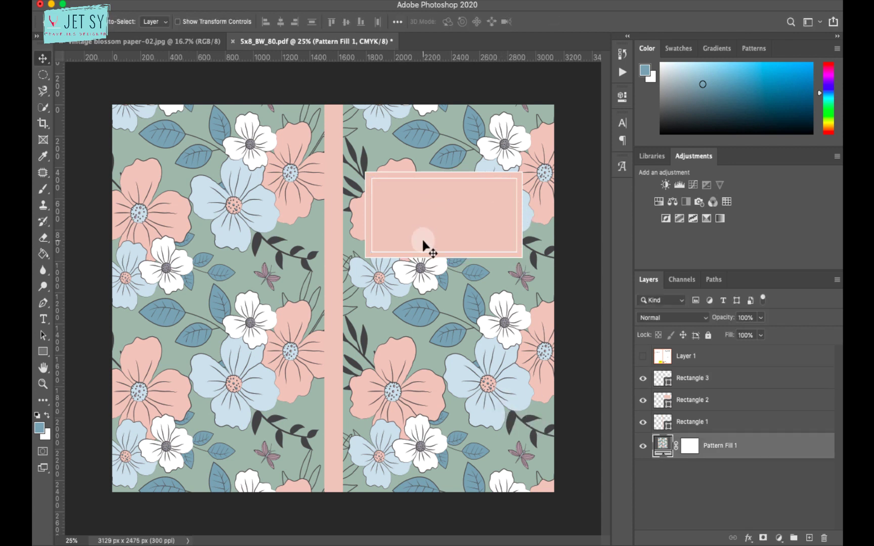
Add a white 'Gratitude' text layer below the pink box and stack it above the rectangles.
left_click(441, 291)
left_click(51, 317)
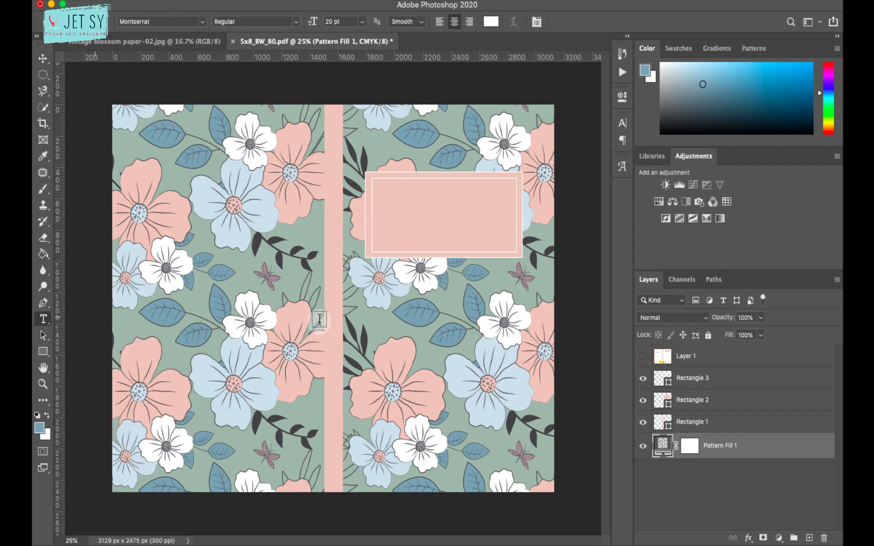
left_click(392, 296)
key("BackSpace")
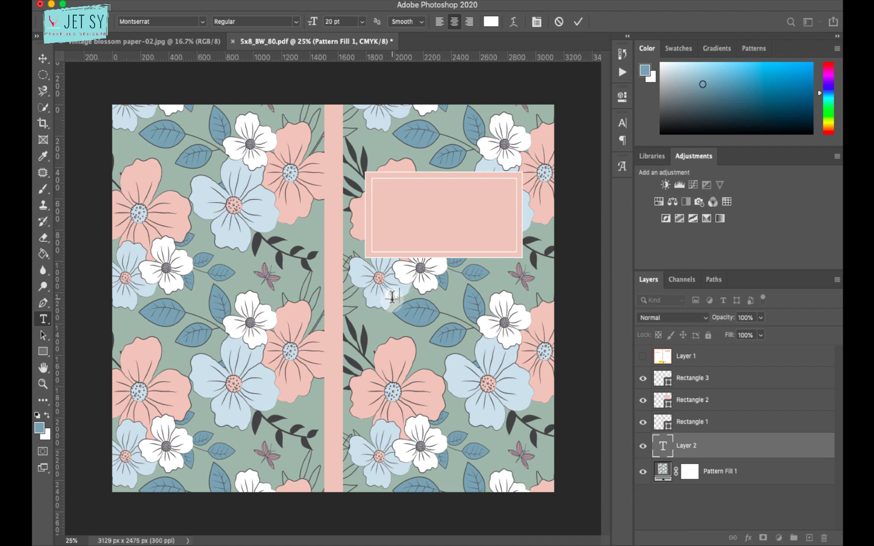
double_click(392, 296)
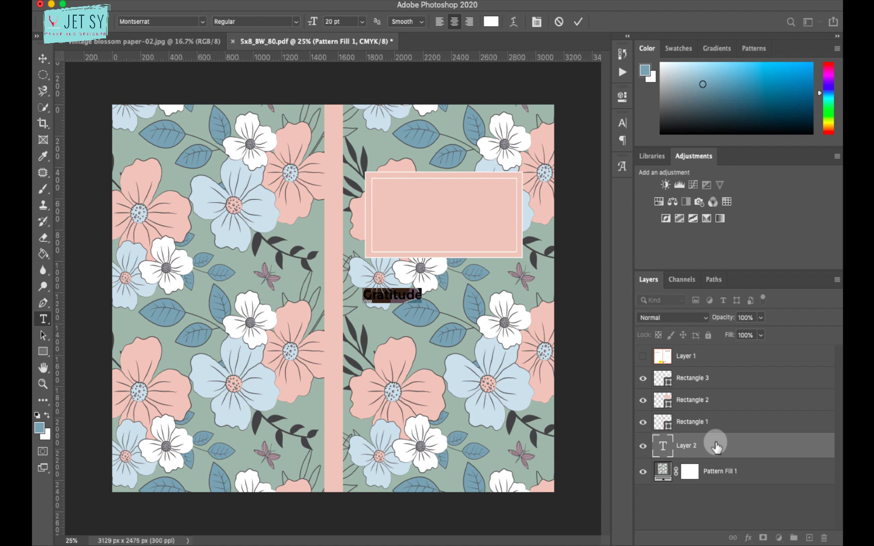
left_click_drag(716, 447, 710, 378)
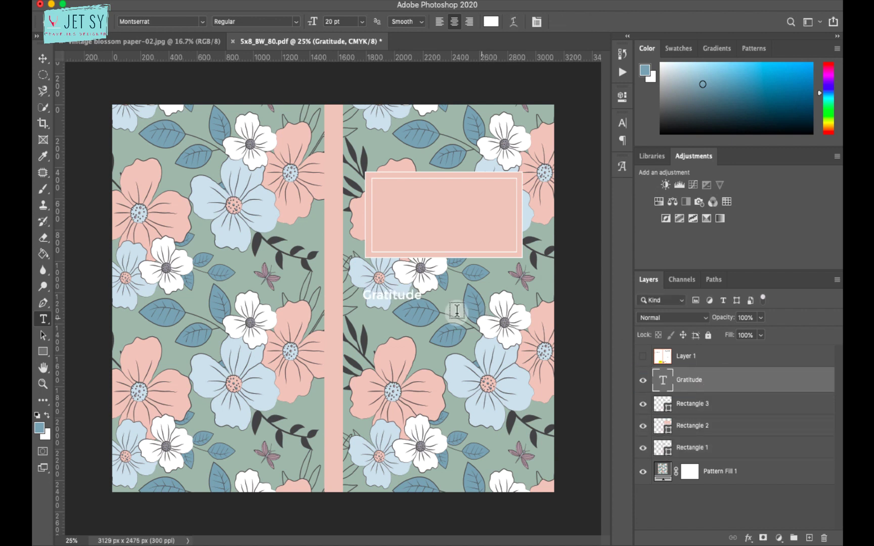
Move Gratitude to the top centre of the pink box and search the font list for 'ross'.
left_click(43, 59)
left_click_drag(406, 299, 455, 199)
double_click(455, 200)
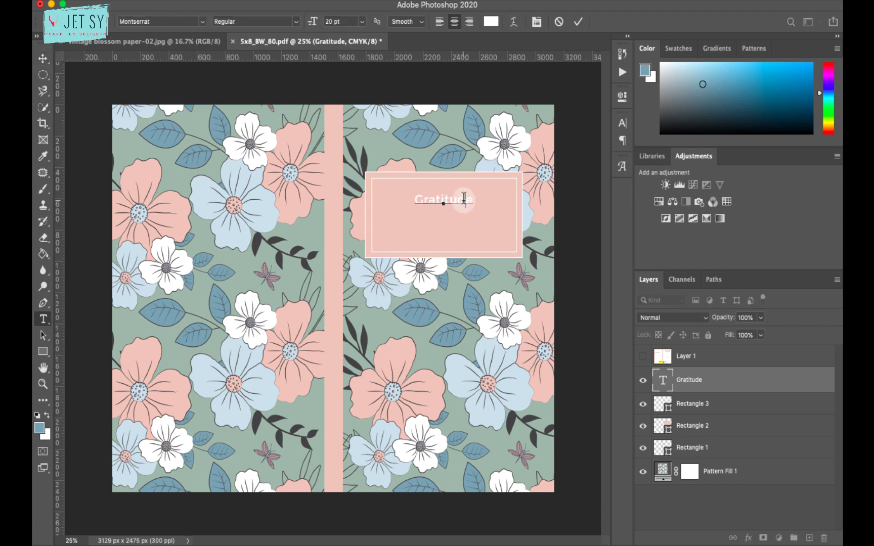
left_click(622, 123)
left_click(531, 141)
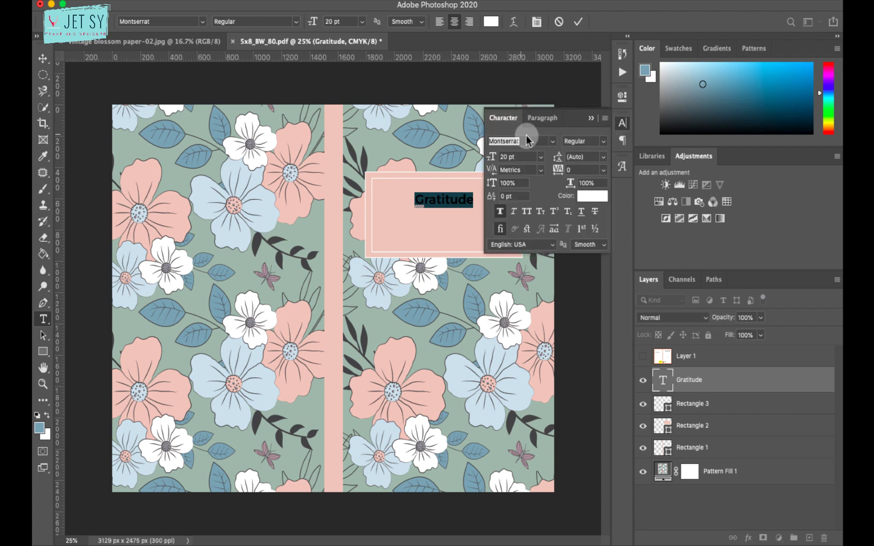
type("ross")
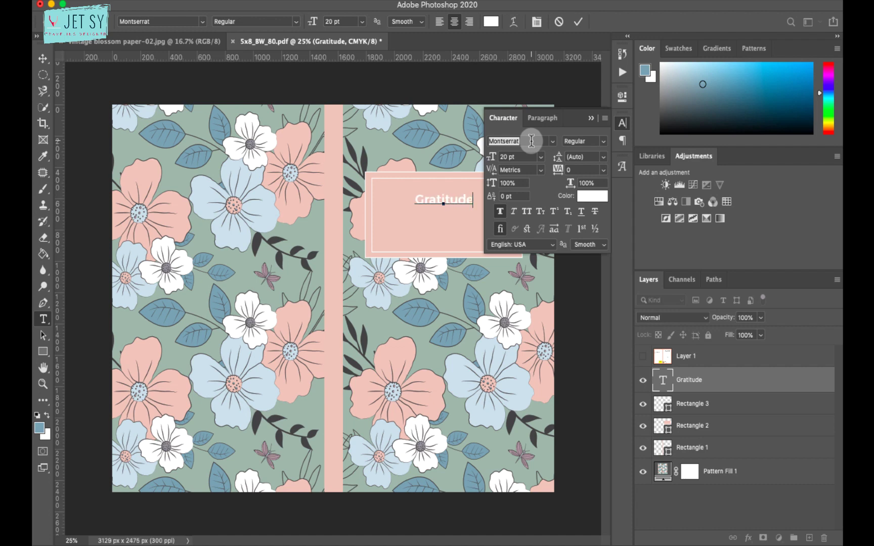
left_click(531, 140)
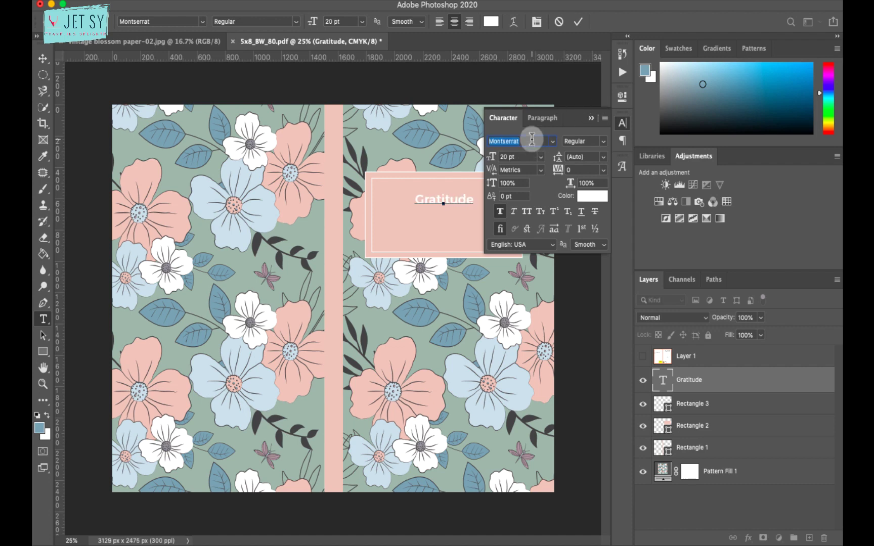
type("ross")
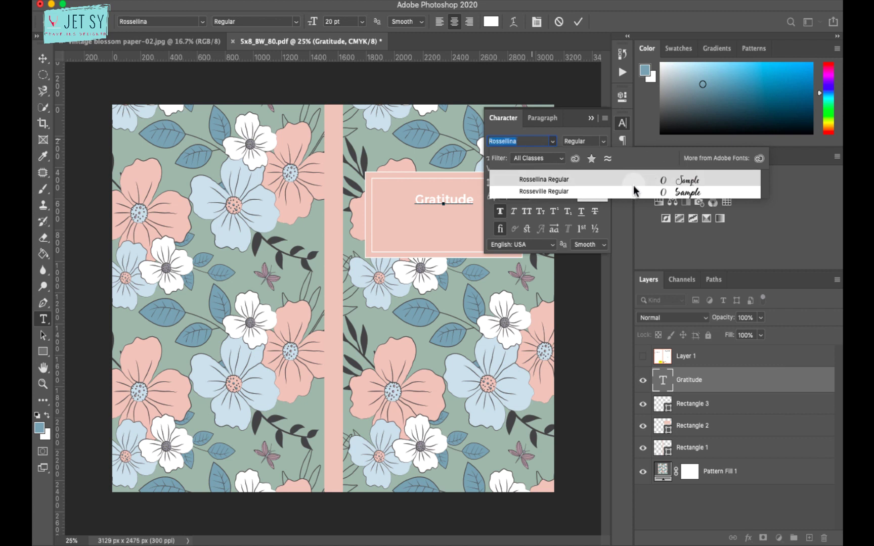
key("Escape")
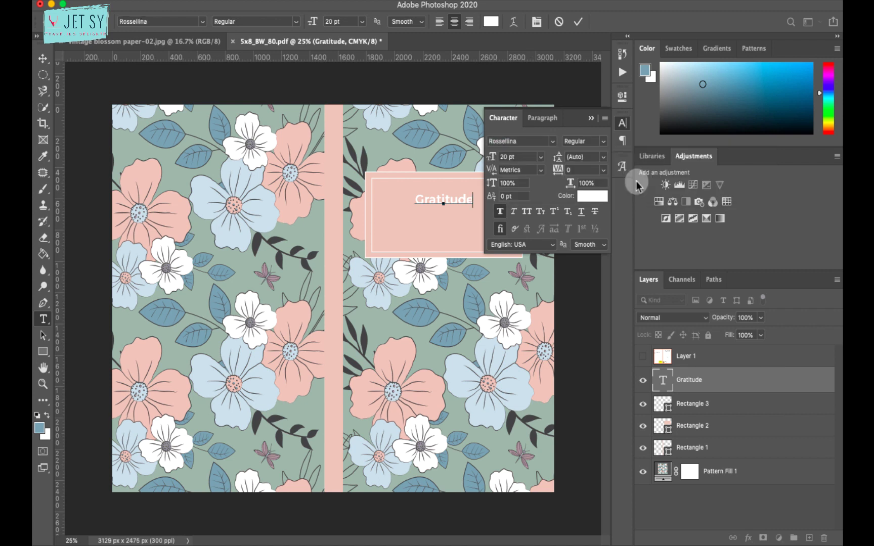
Set the Gratitude text to the Rosselina font at 50 pt.
double_click(444, 199)
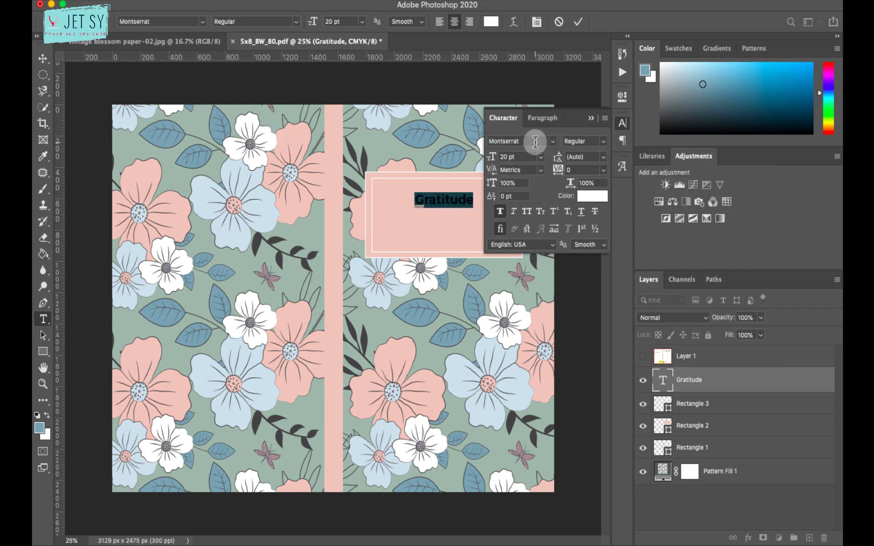
type("Rosselina")
key("Return")
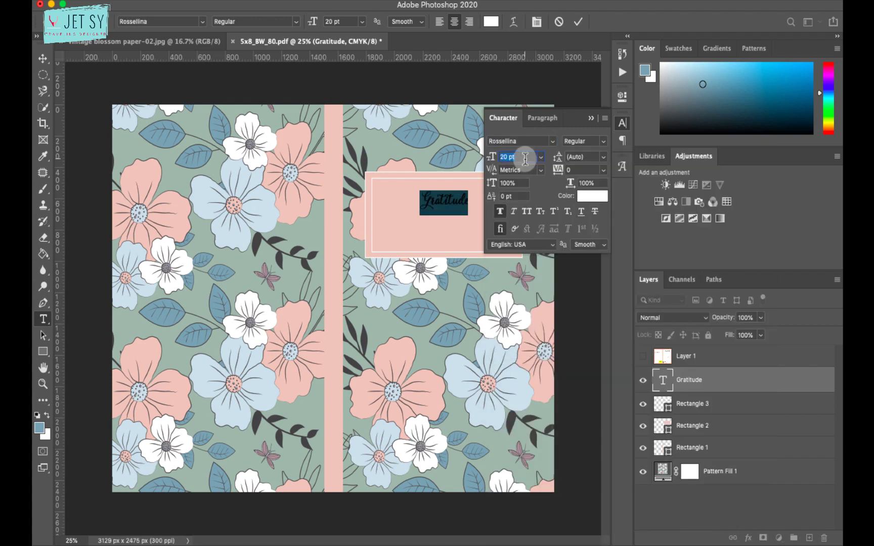
type("5")
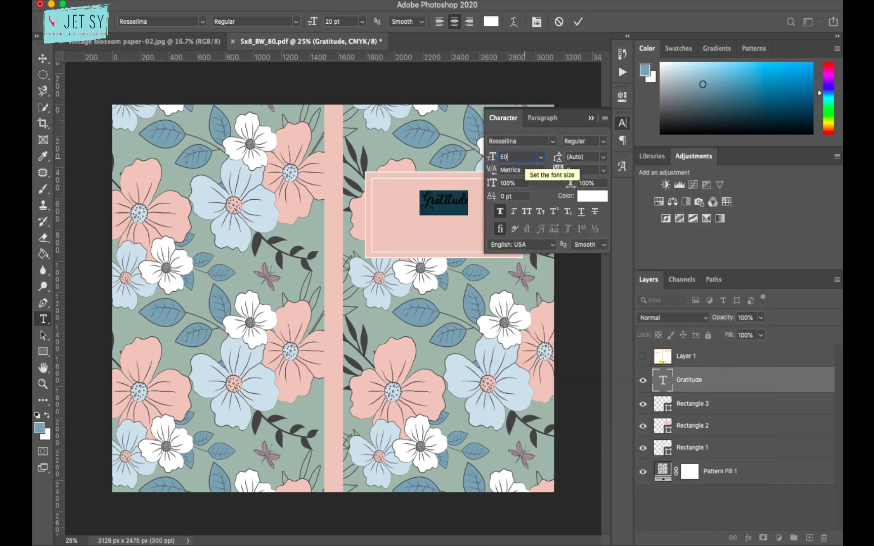
type("0")
key("Return")
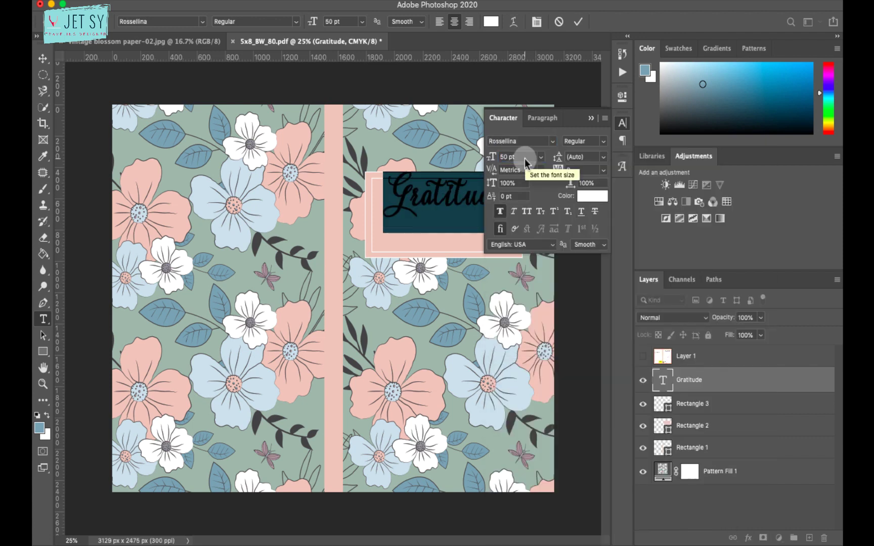
left_click(592, 119)
left_click(47, 65)
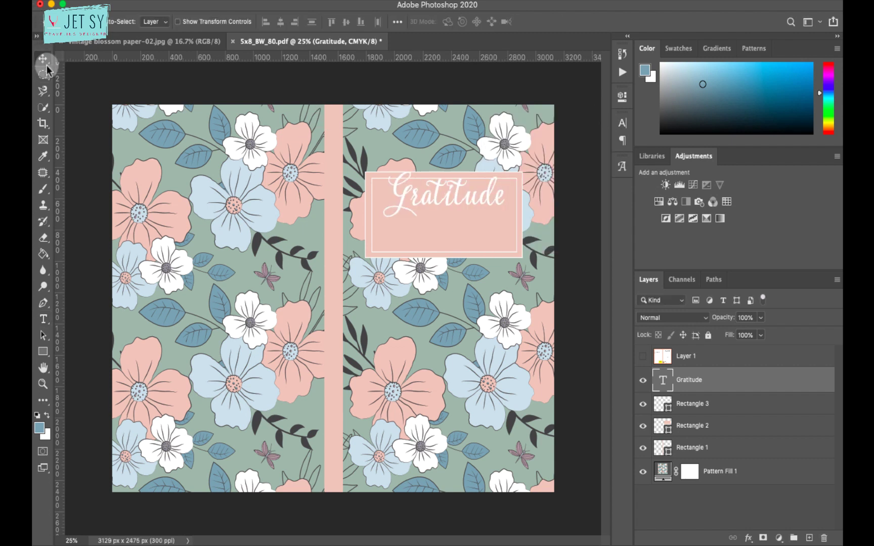
left_click(43, 318)
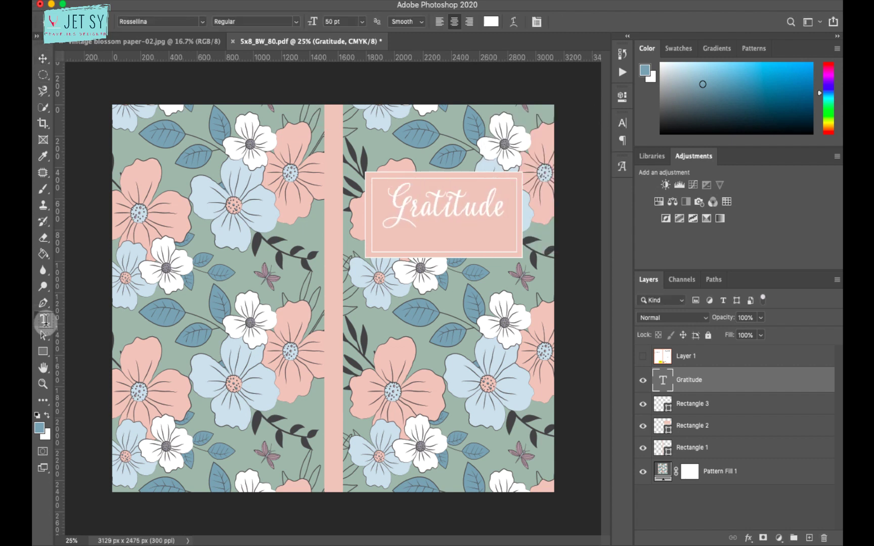
Type 'JOURNAL' as a new text line below the pink box.
left_click(404, 299)
type("JOURNAL")
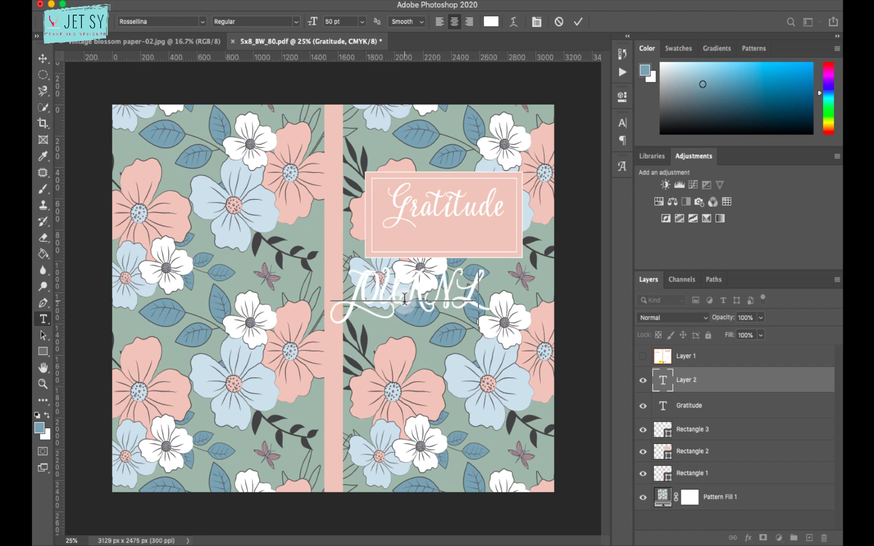
key("BackSpace")
type("A")
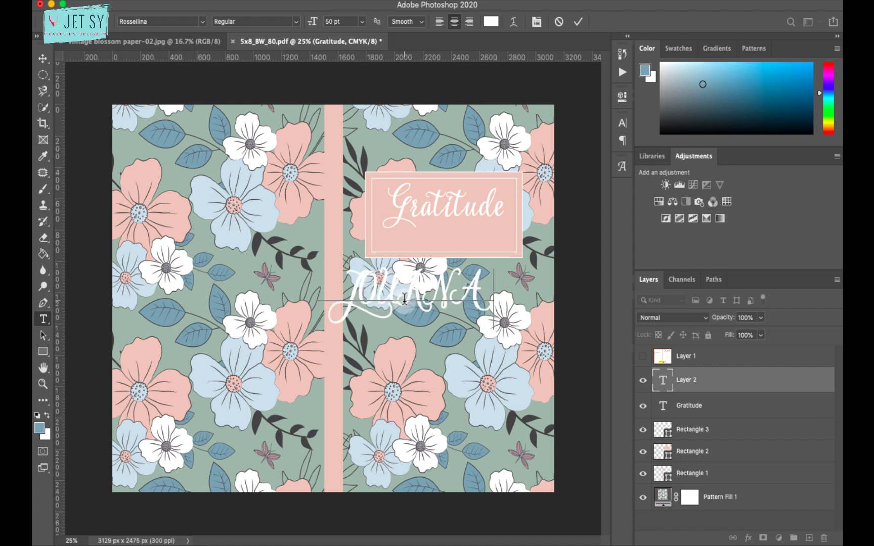
type("L")
double_click(403, 301)
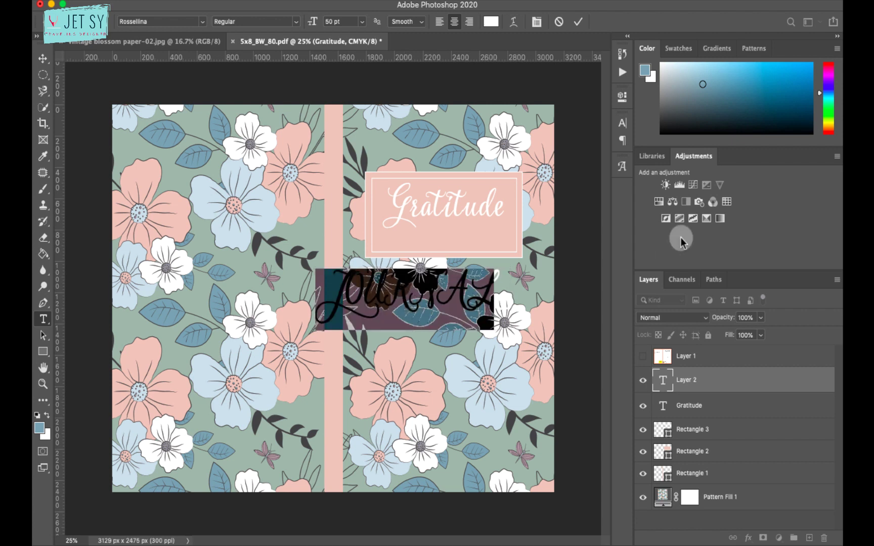
Set JOURNAL to Montserrat Regular, 20 pt, with 200 tracking.
left_click(622, 123)
left_click(526, 142)
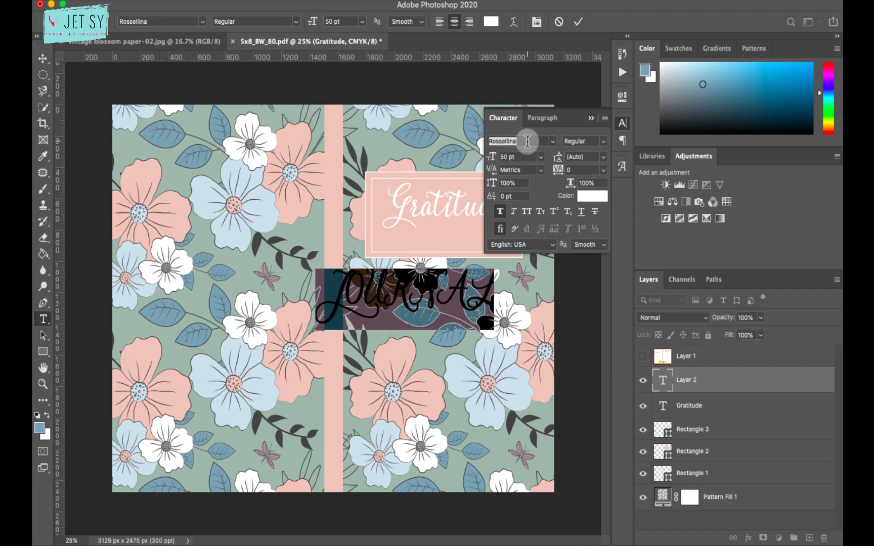
type("MONT")
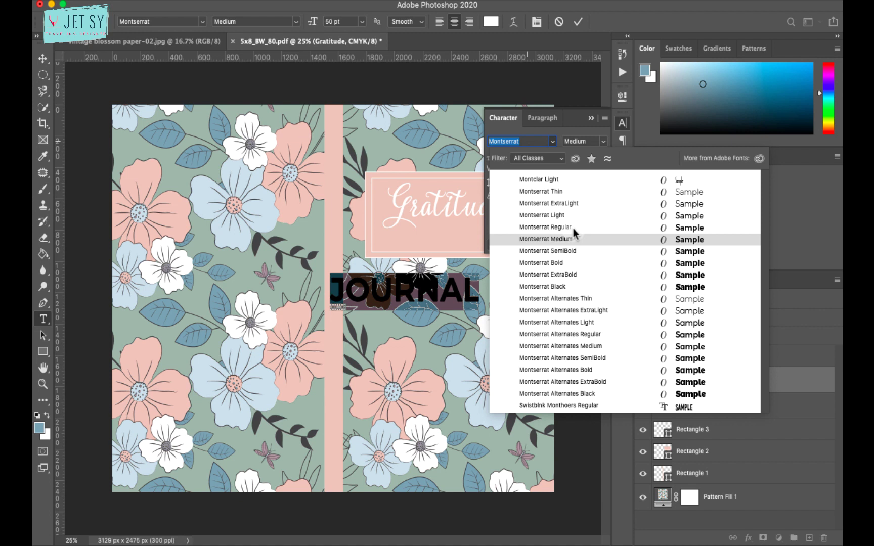
left_click(574, 226)
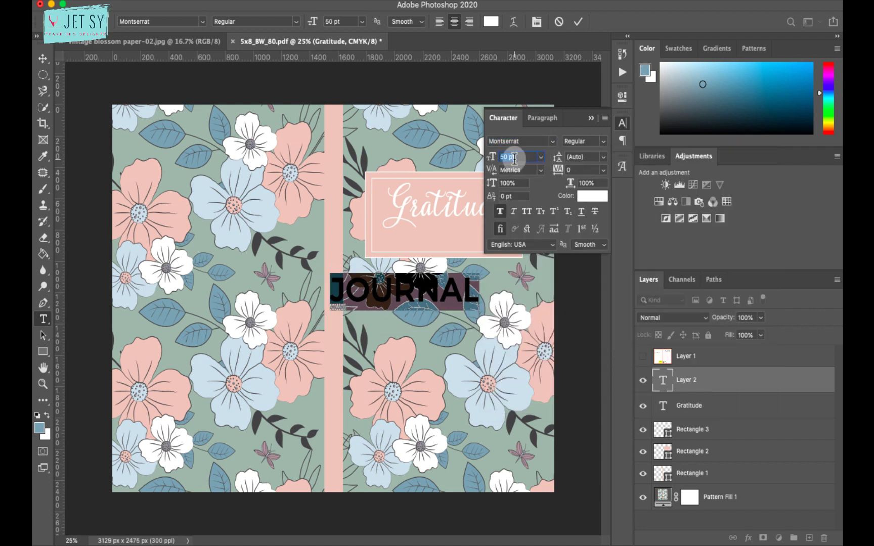
type("30")
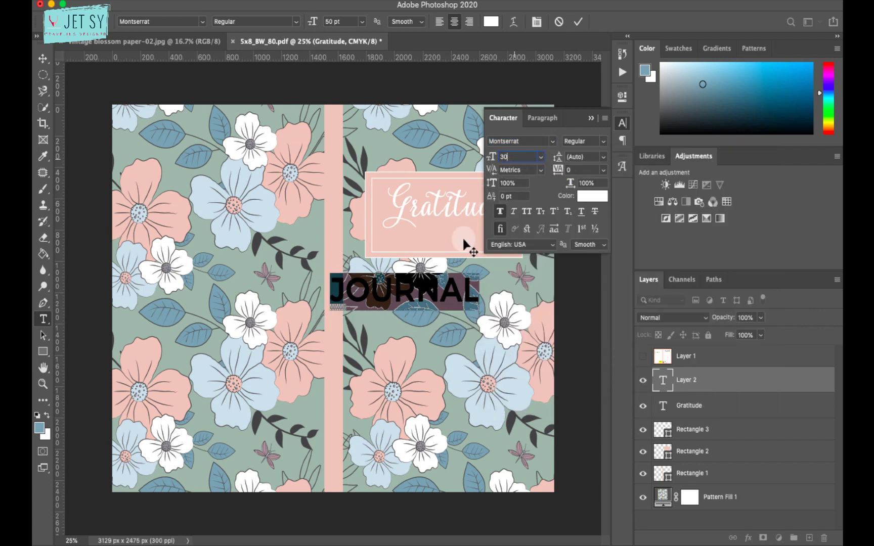
key("Return")
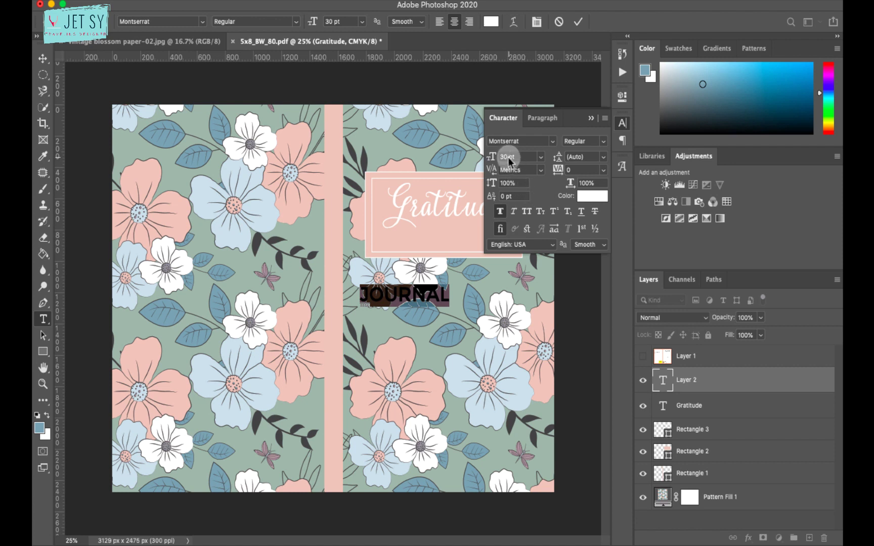
type("20")
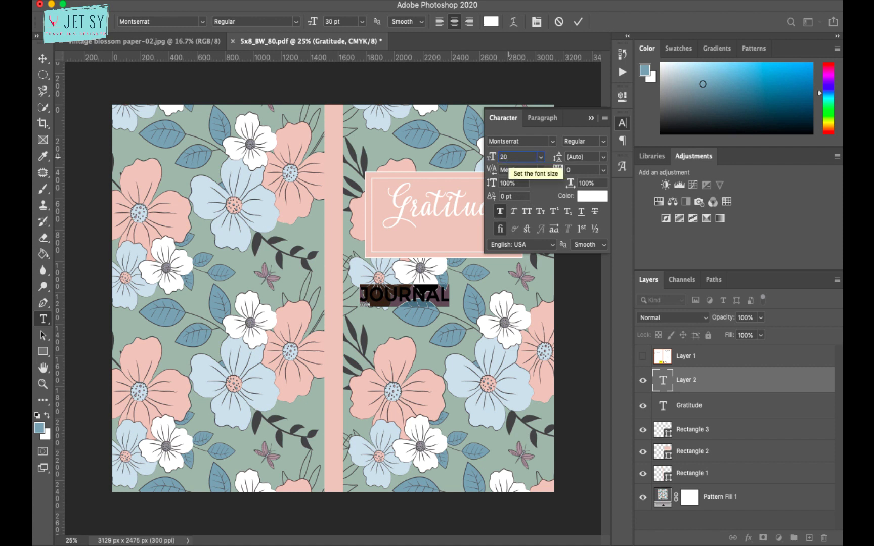
left_click(571, 170)
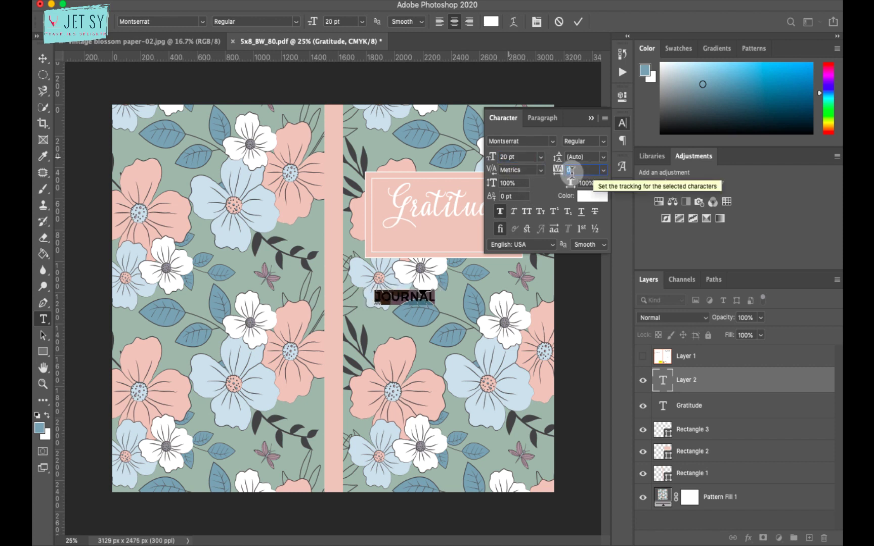
type("200")
key("Return")
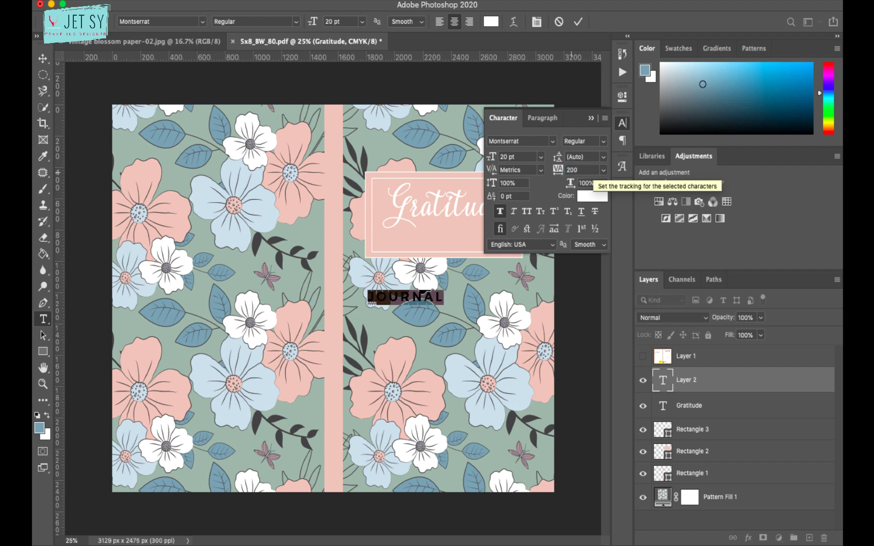
left_click(592, 119)
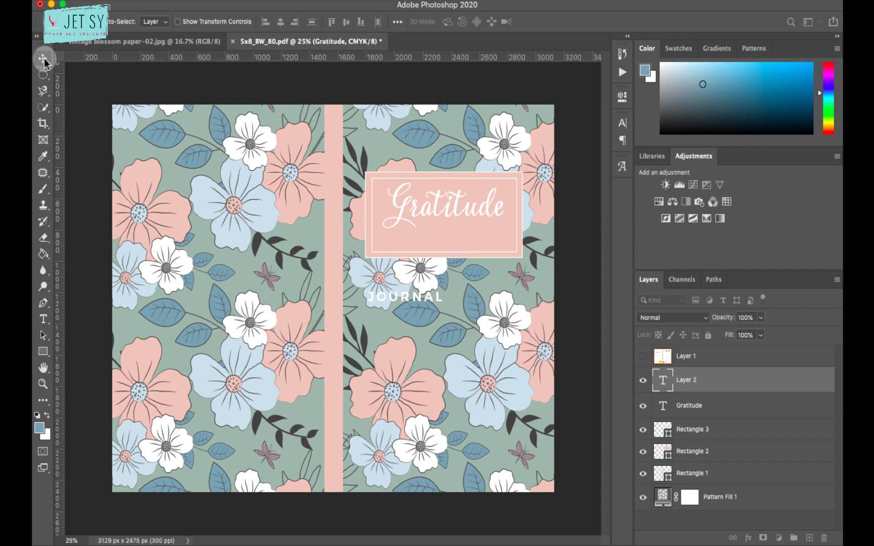
Place JOURNAL centred in the pink box under Gratitude, then select the Gratitude and Pattern Fill 1 layers.
left_click_drag(416, 302, 473, 243)
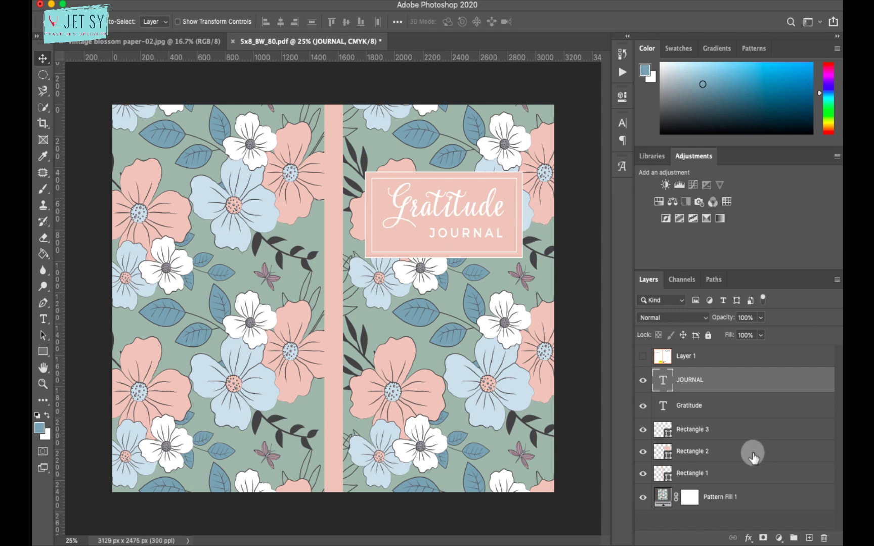
left_click(722, 408, "shift")
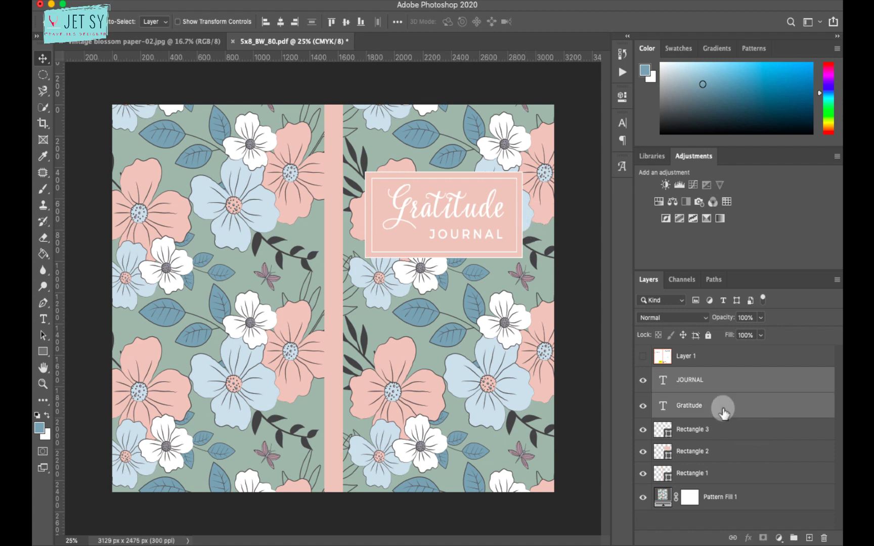
left_click(508, 360)
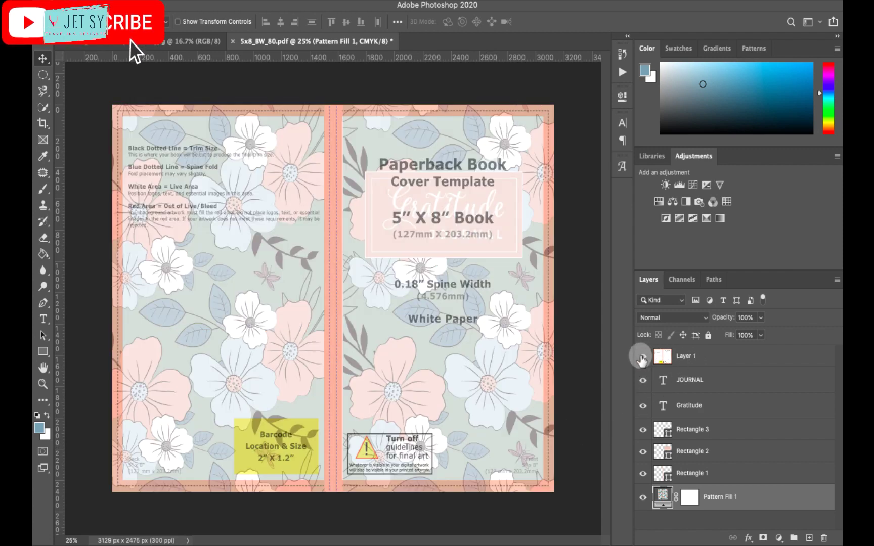
Show the template Layer 1, set its opacity to 86%, then hide it again.
left_click(640, 357)
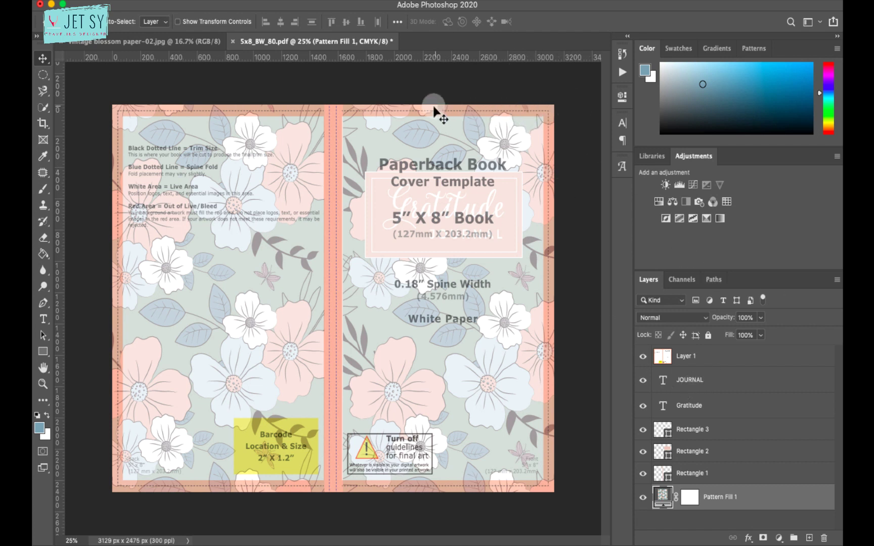
left_click(745, 358)
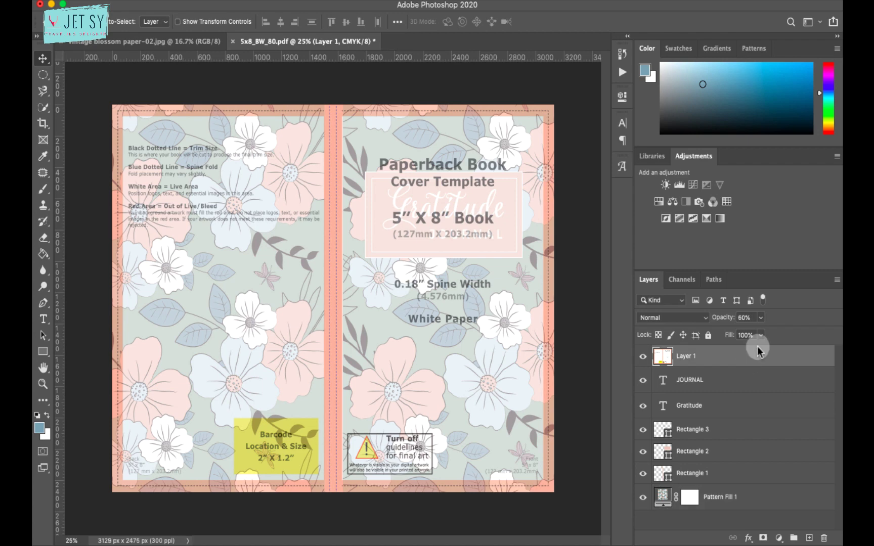
left_click(760, 319)
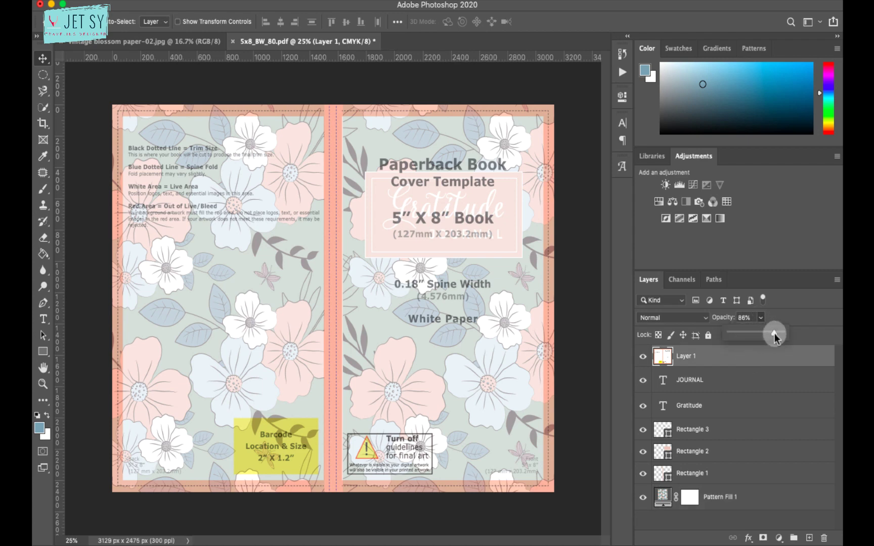
left_click_drag(774, 334, 774, 334)
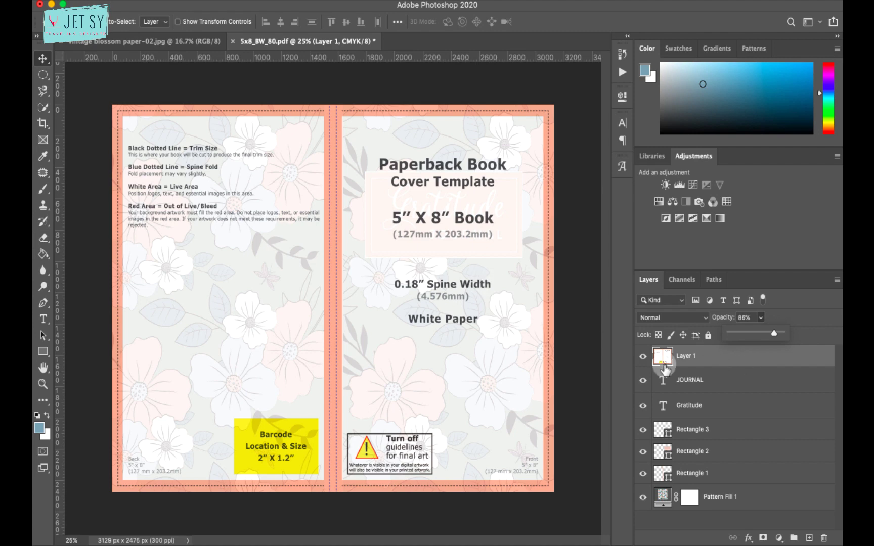
left_click(643, 357)
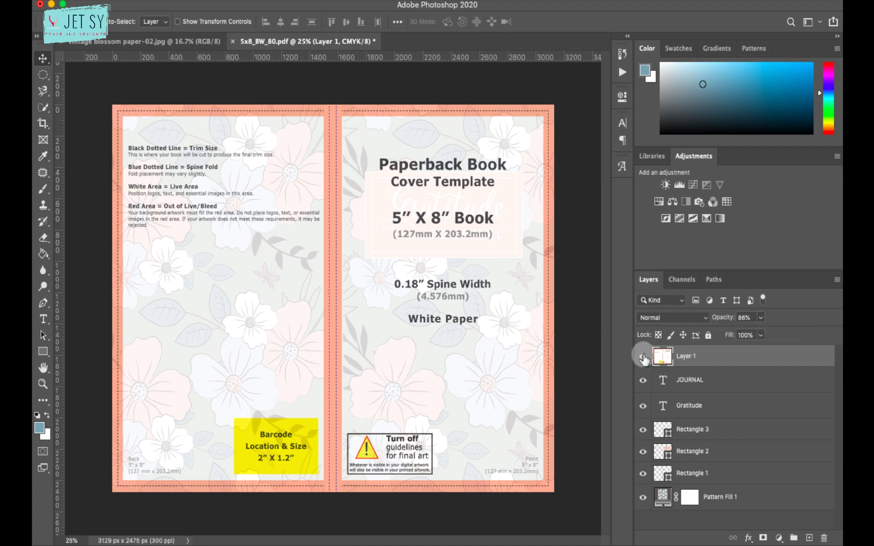
left_click(643, 357)
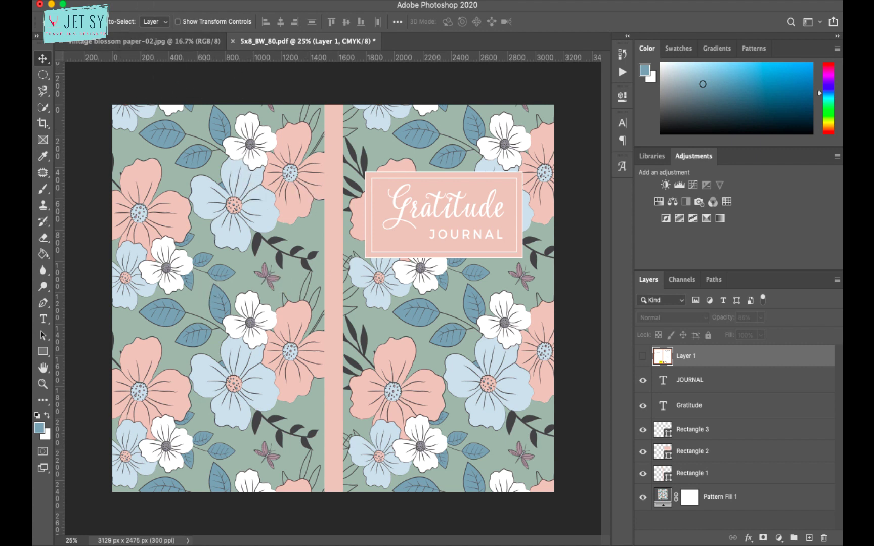
Save the cover as a Photoshop PDF copy named FLOWERCOVER.
left_click(123, 0)
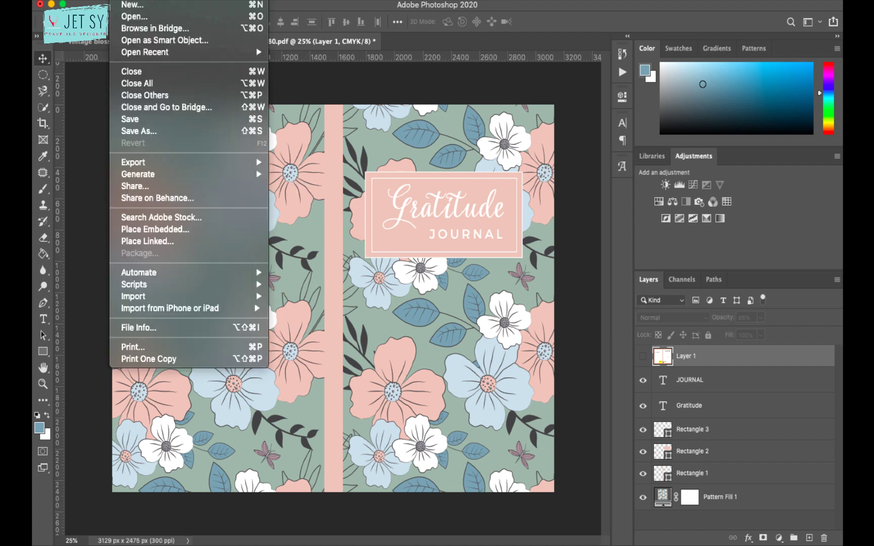
left_click(154, 131)
left_click(389, 87)
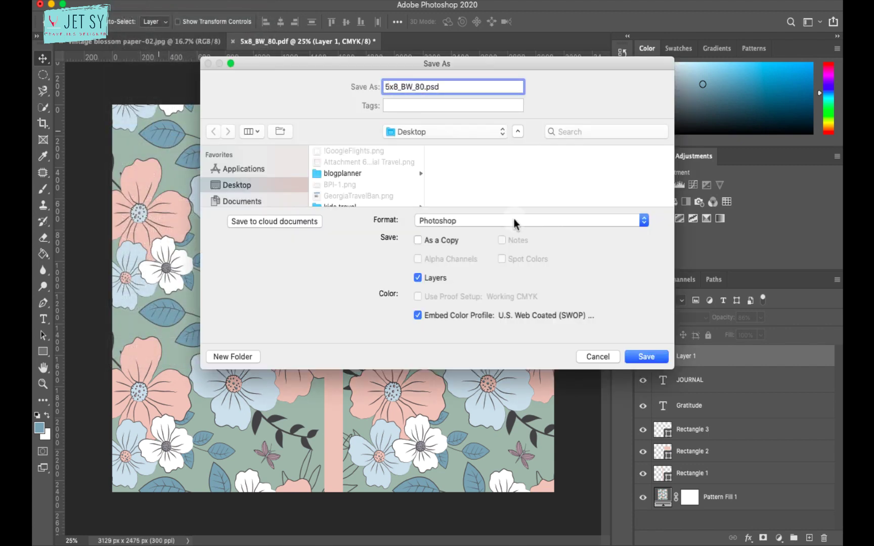
left_click(514, 220)
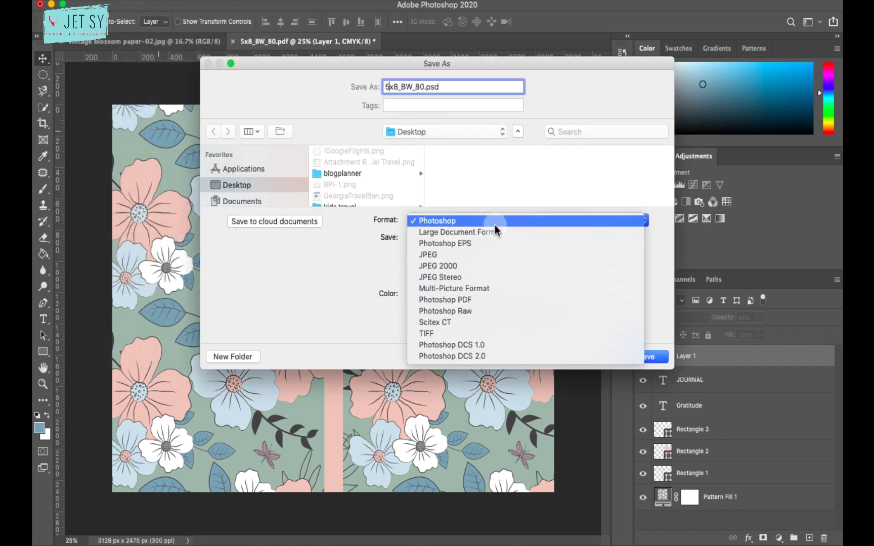
left_click(486, 302)
type("FLOWERCOVER.pdf")
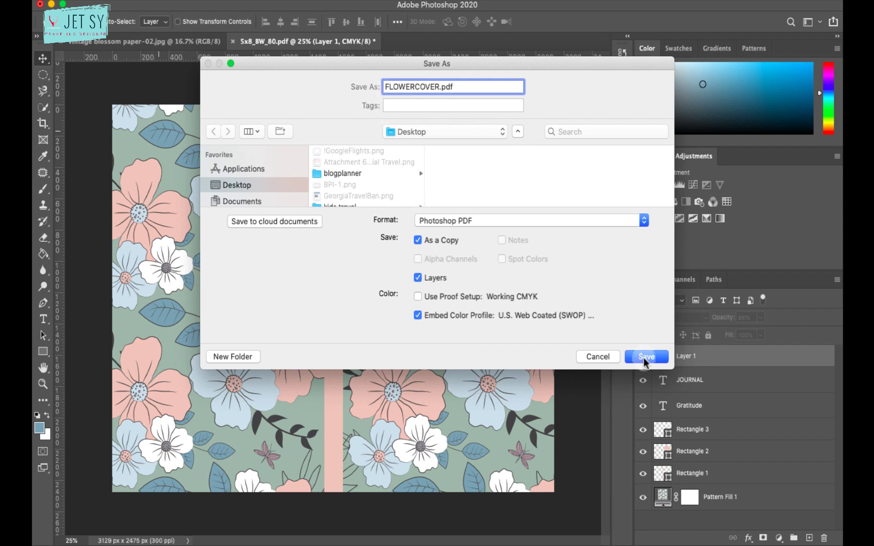
left_click(645, 357)
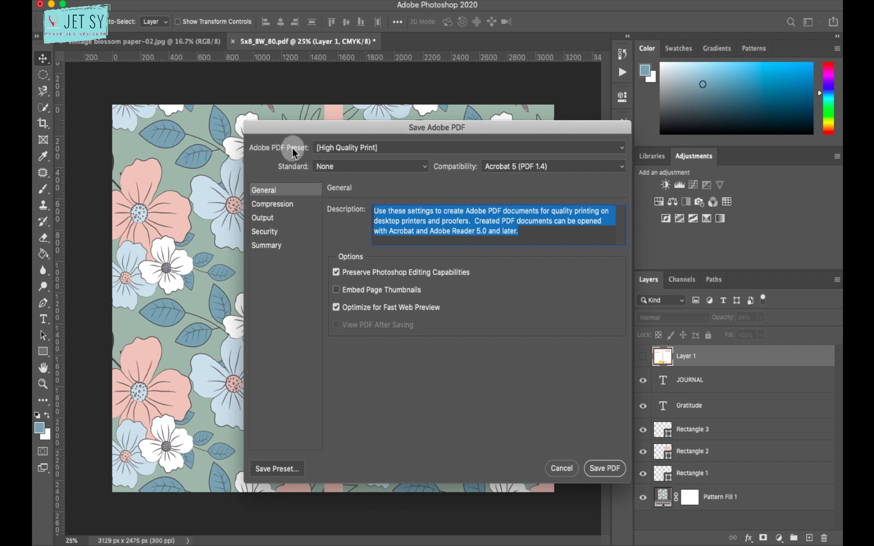
Keep the [High Quality Print] preset and uncheck Preserve Photoshop Editing Capabilities.
left_click(382, 148)
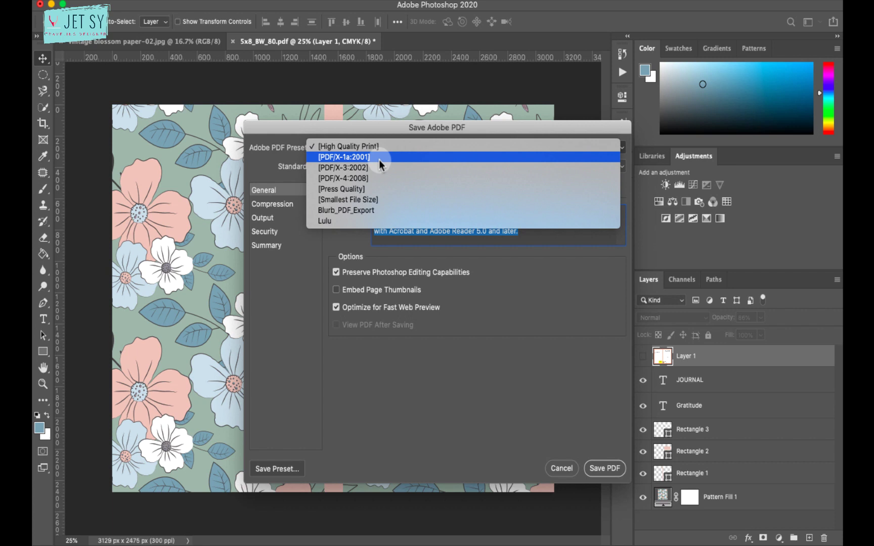
left_click(523, 342)
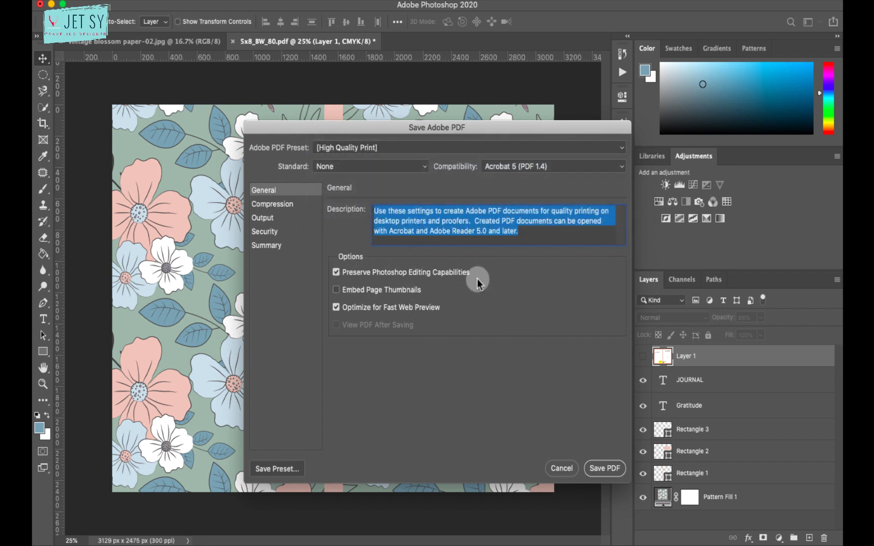
left_click(337, 273)
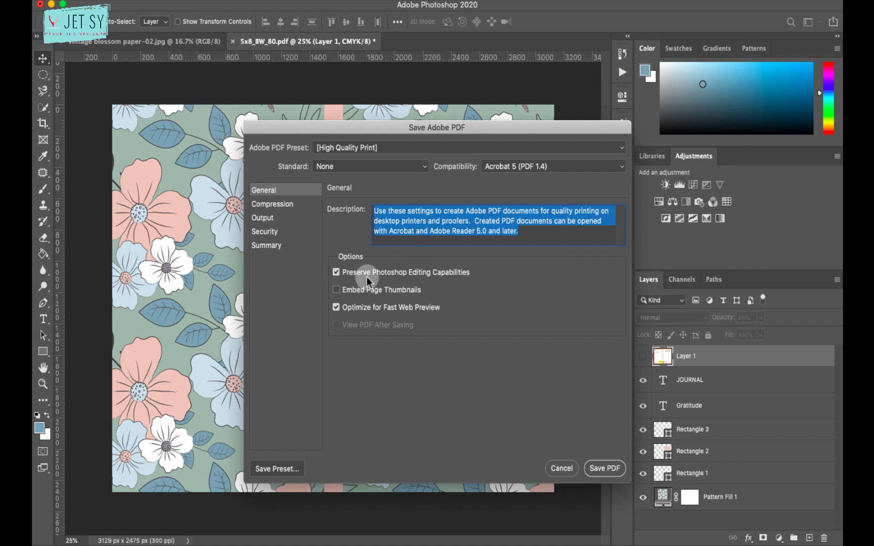